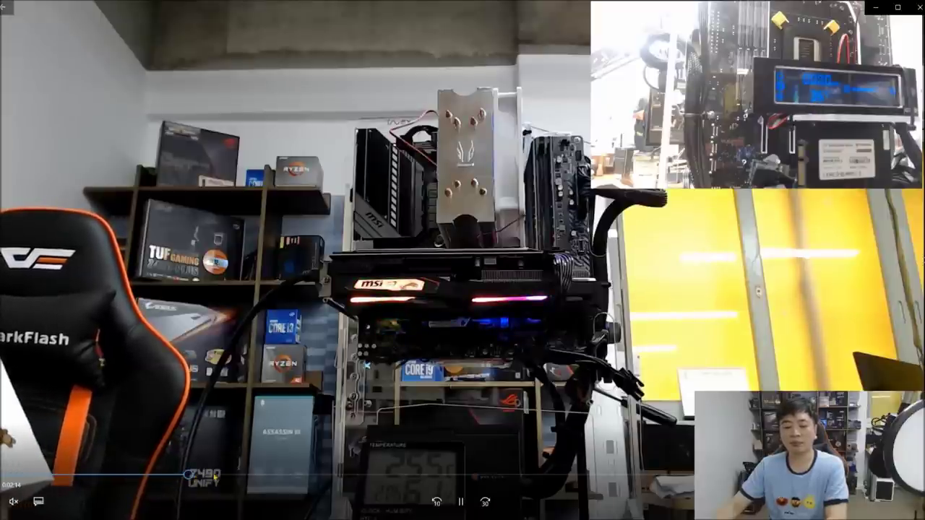
# Skip through the i5-10400 test video to the thermal camera reading around 3:13, pausing there before resuming playback
pyautogui.click(227, 476)
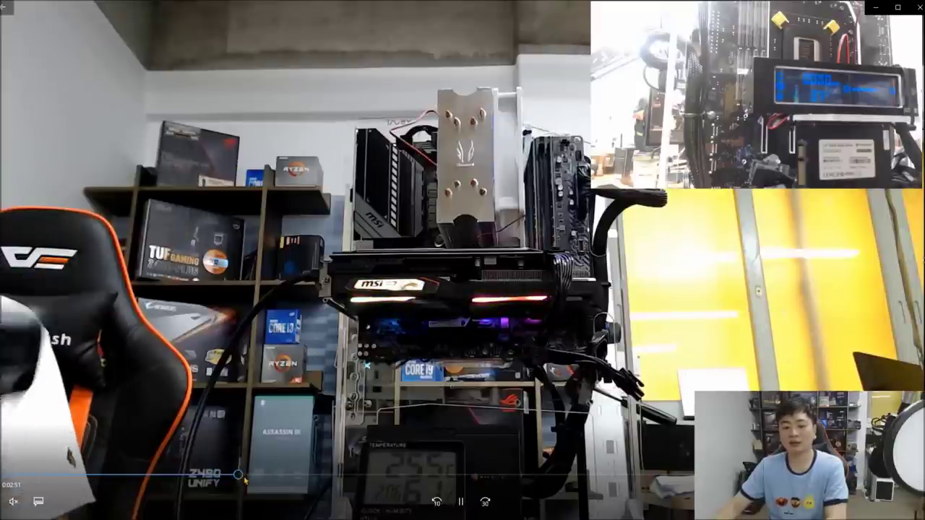
pyautogui.click(254, 477)
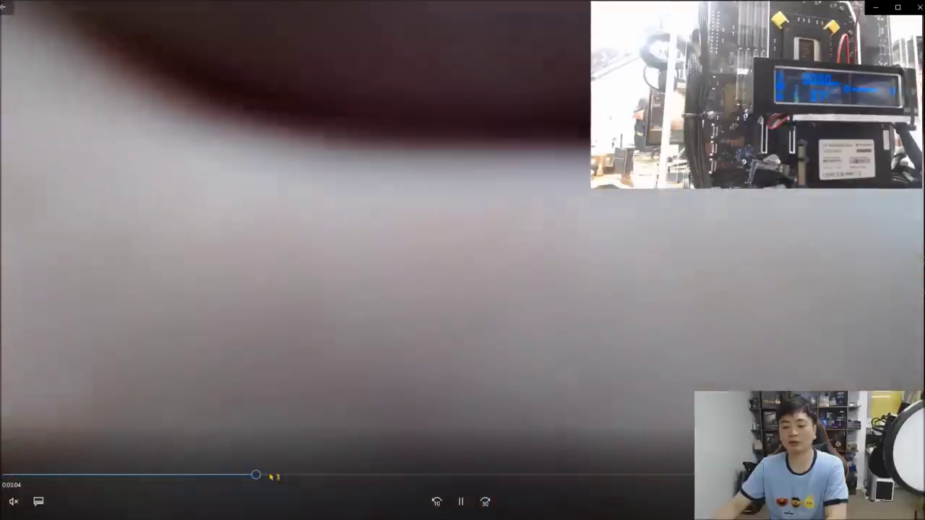
pyautogui.click(265, 476)
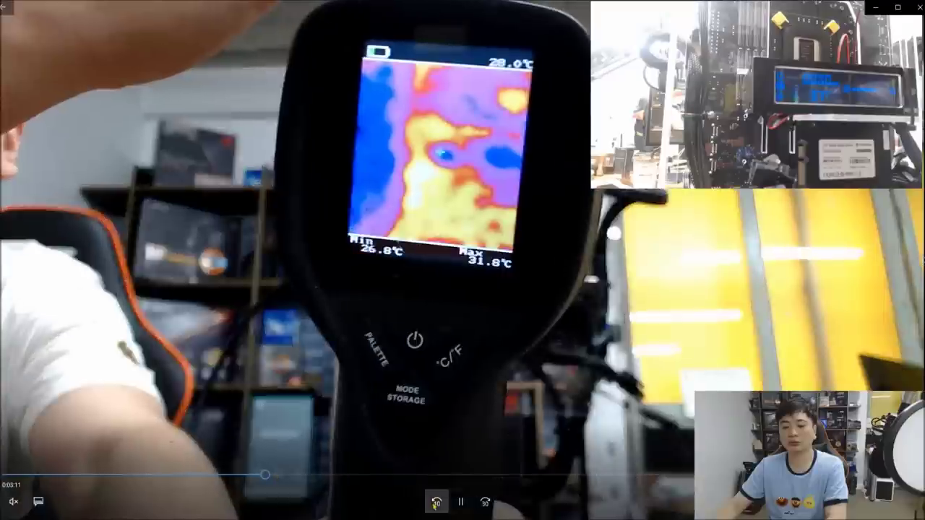
pyautogui.click(460, 502)
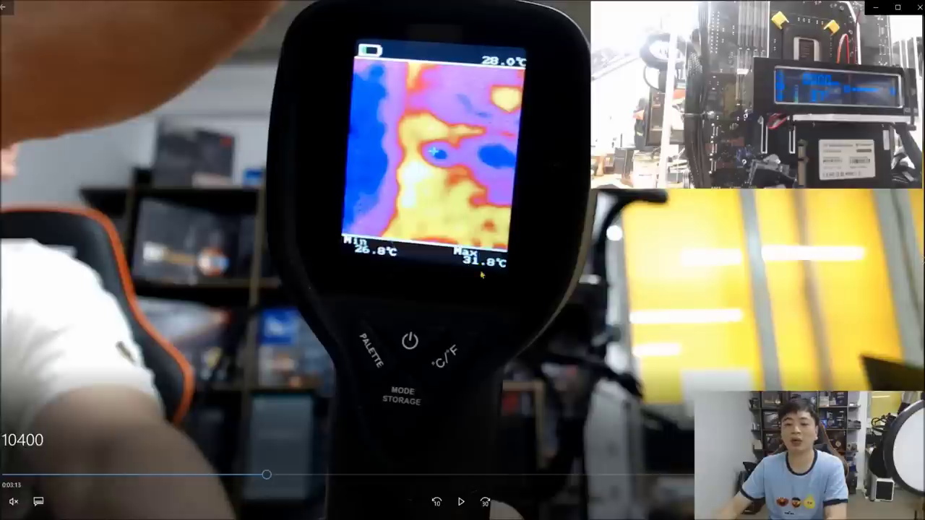
pyautogui.click(461, 501)
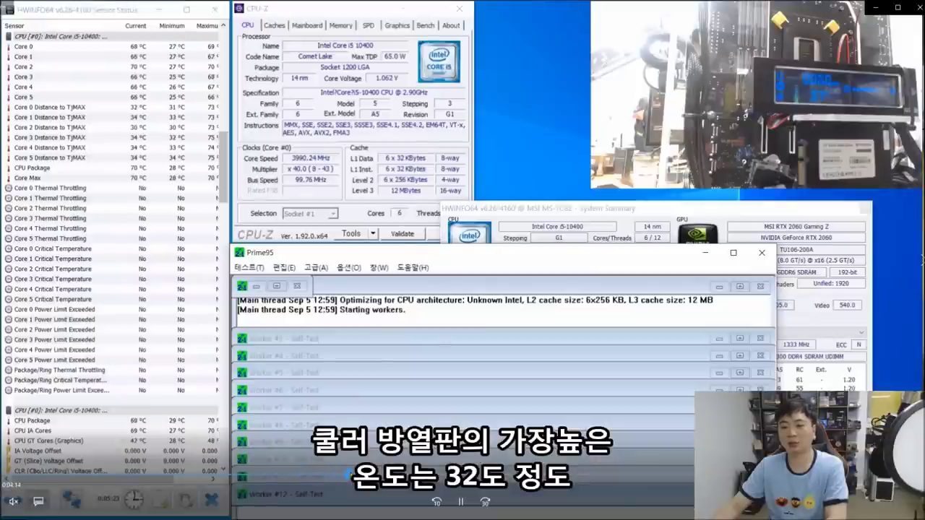
# Jump ahead in the i5-10400 test video to examine the thermal camera reading near the 7-minute mark
pyautogui.click(551, 475)
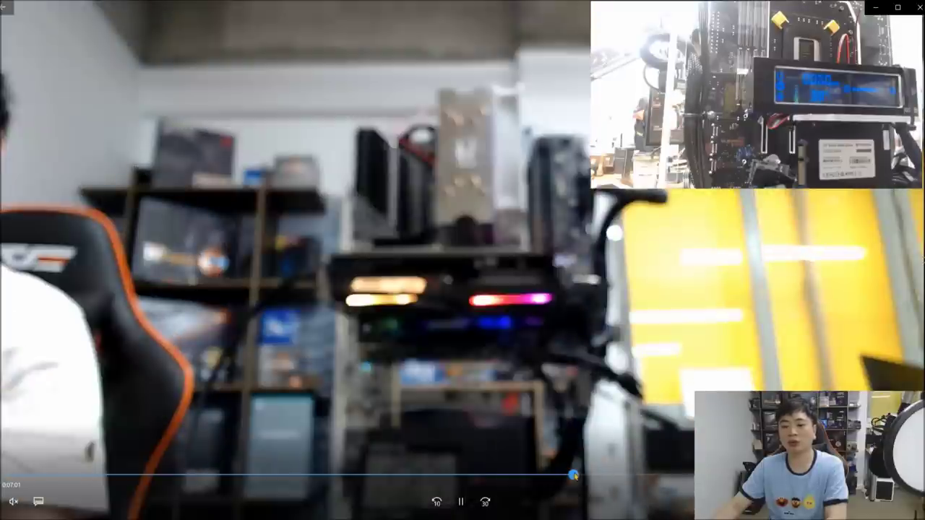
pyautogui.click(568, 474)
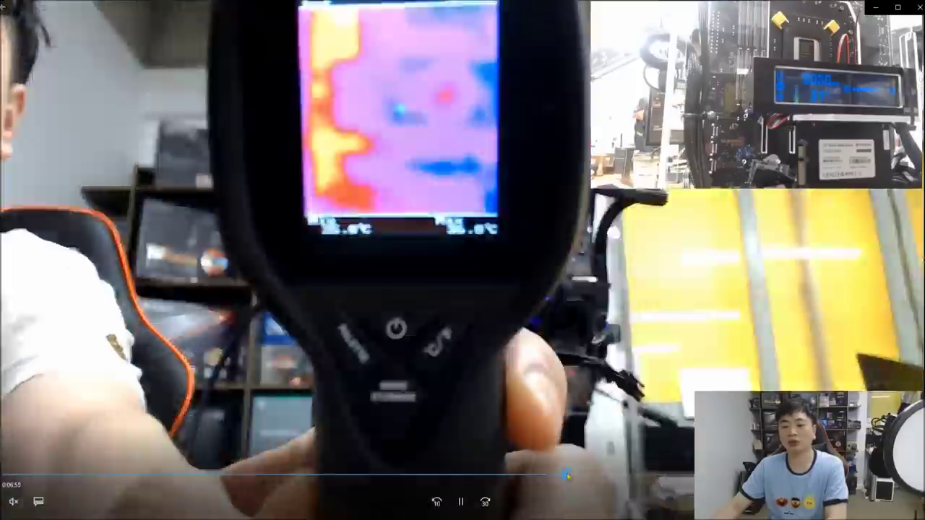
pyautogui.click(566, 475)
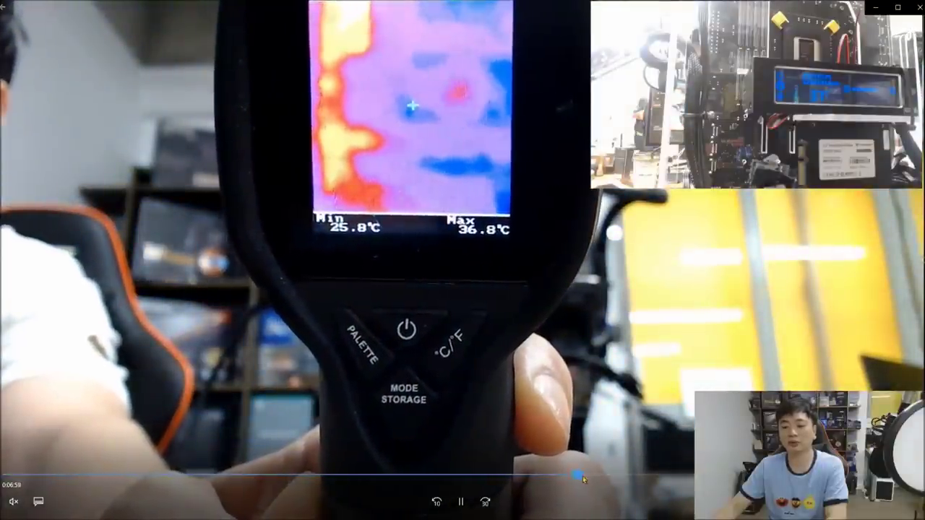
pyautogui.click(589, 476)
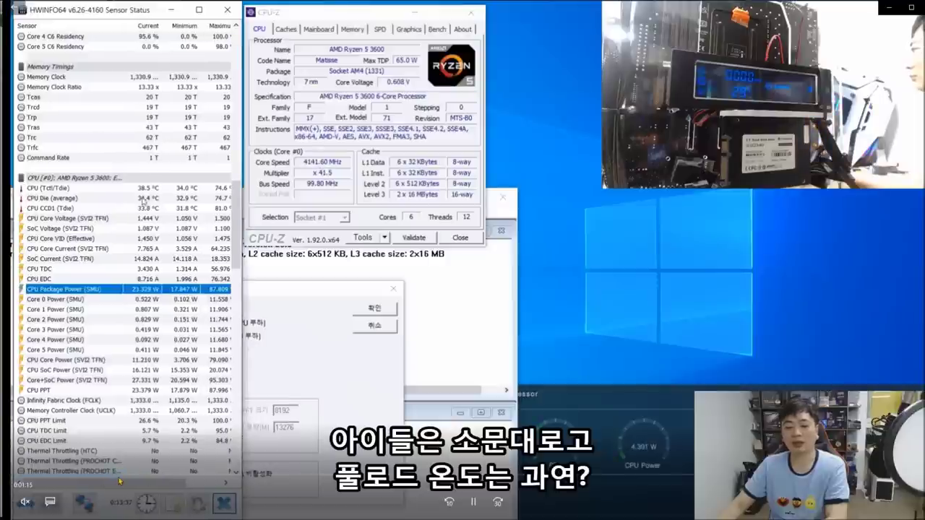
# Skip through the Ryzen 5 3600 test video from the stress test setup to the full-load CPU temperatures in HWiNFO64
pyautogui.click(123, 481)
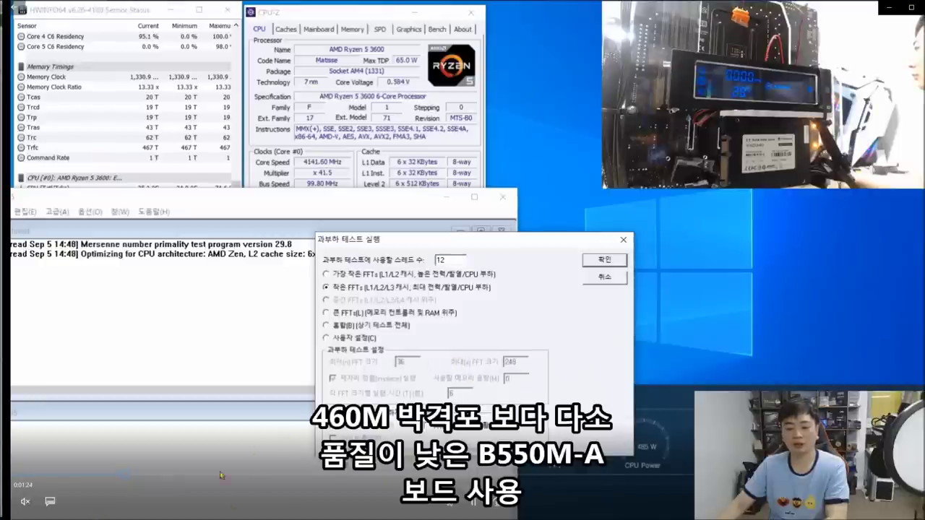
pyautogui.click(154, 477)
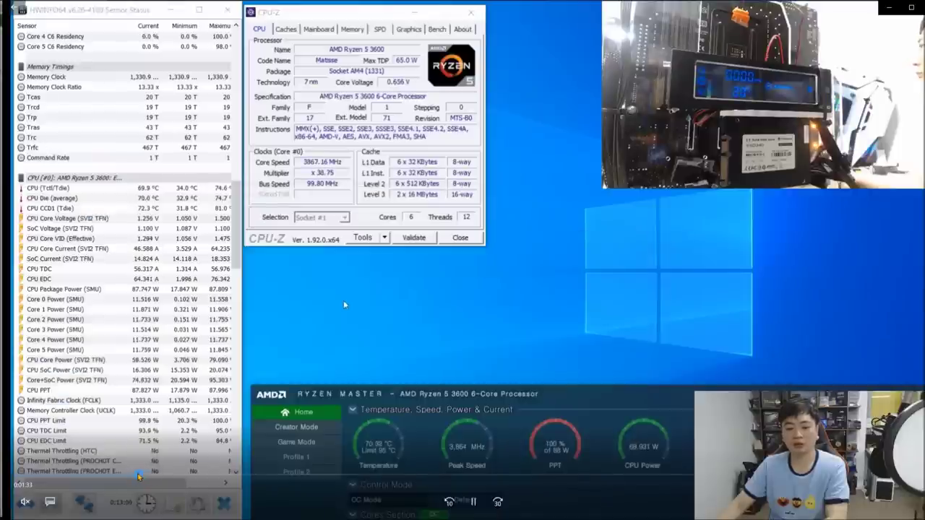
pyautogui.click(138, 477)
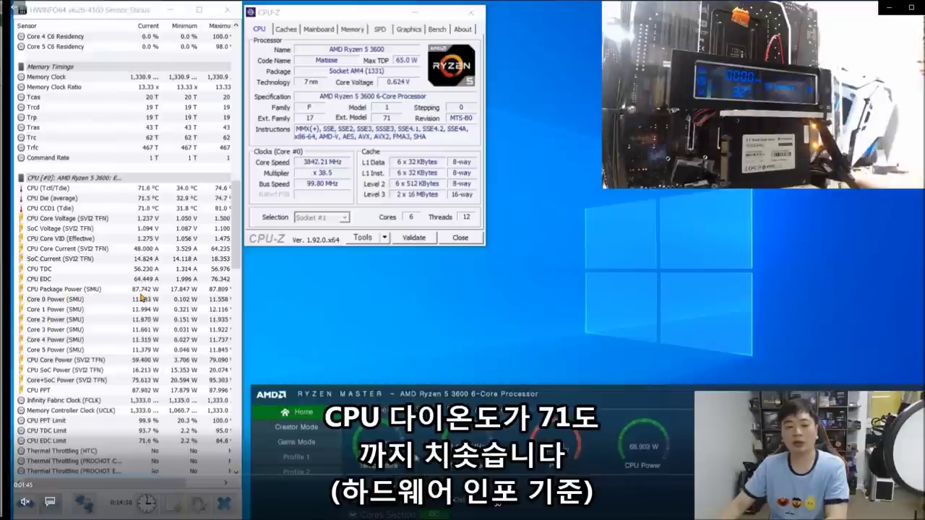
pyautogui.moveTo(413, 457)
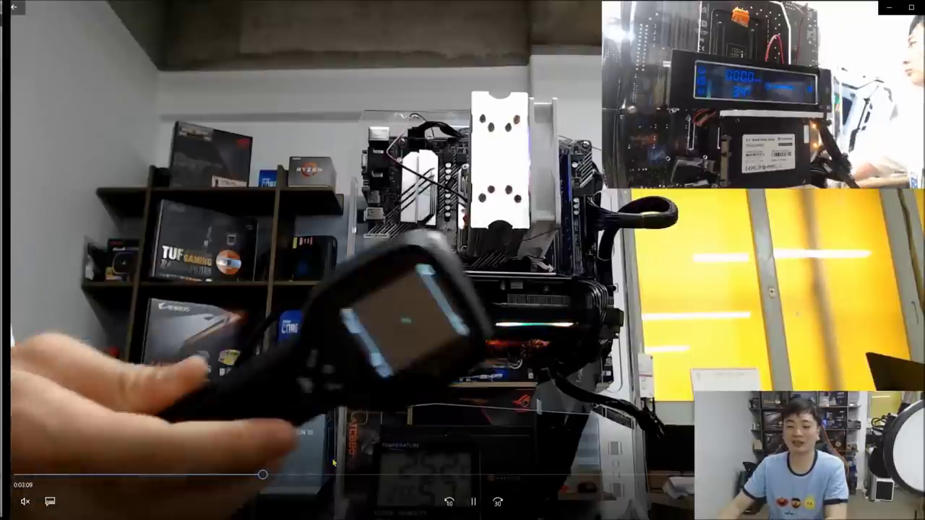
# Advance the Ryzen 5 3600 test video from the thermal camera check around 3:09 through the remaining load measurements
pyautogui.click(286, 476)
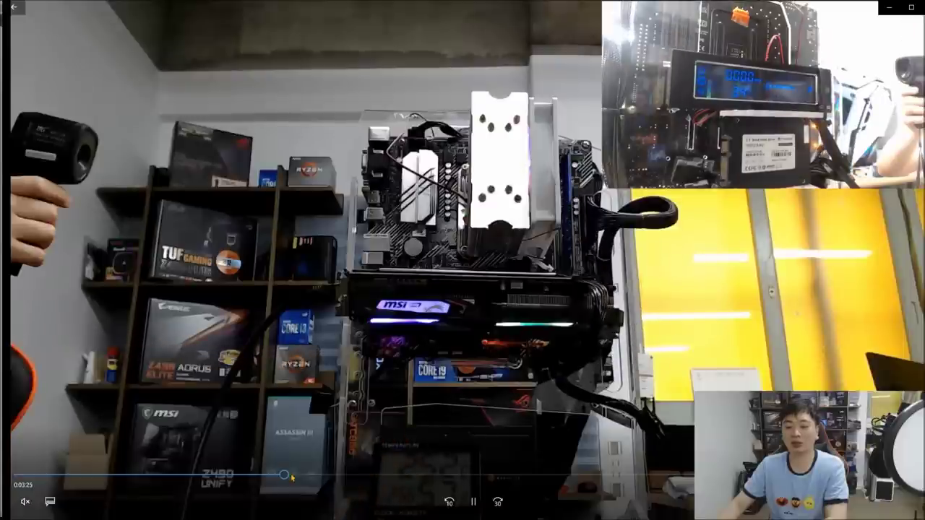
pyautogui.click(326, 476)
pyautogui.click(357, 475)
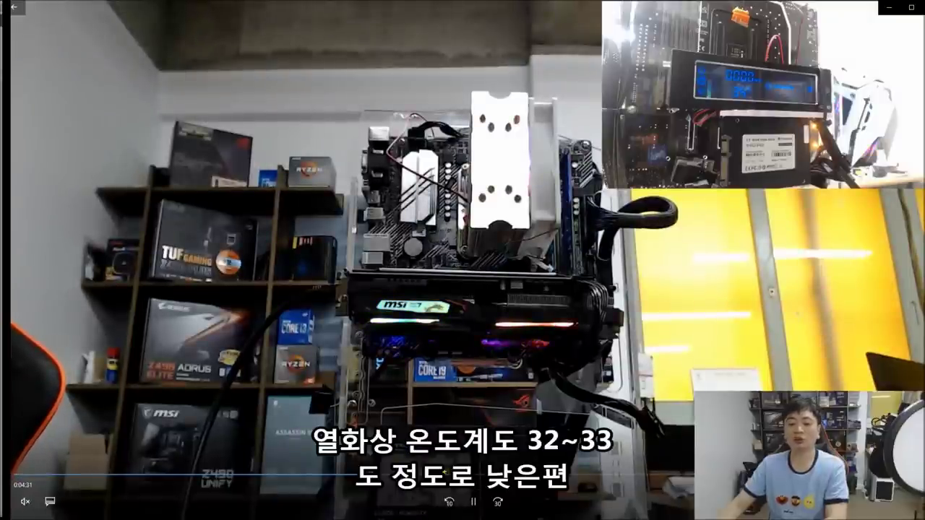
pyautogui.click(391, 475)
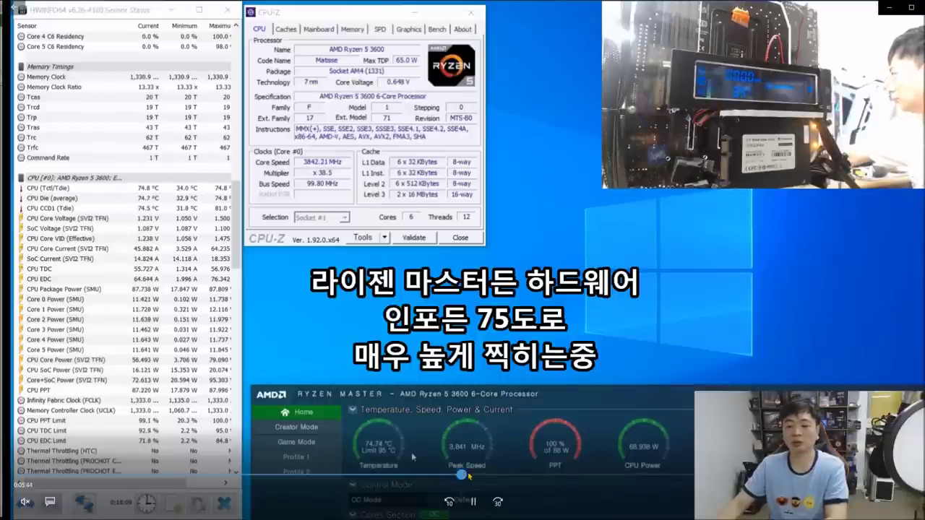
pyautogui.click(509, 476)
pyautogui.moveTo(509, 475); pyautogui.dragTo(876, 476)
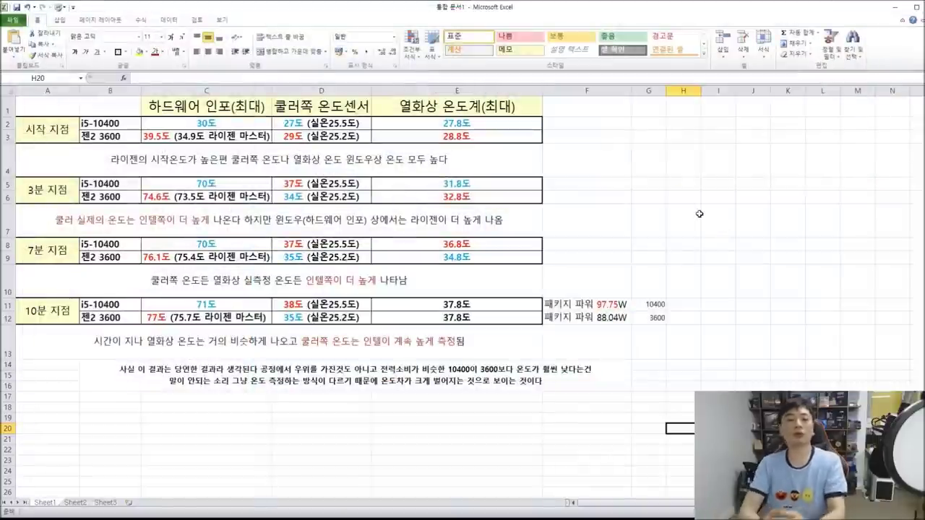
# In the Excel results sheet, compare the start-point maximum hardware info temperatures of the i5-10400 and Zen 2 3600 in C2:C3
pyautogui.click(39, 131)
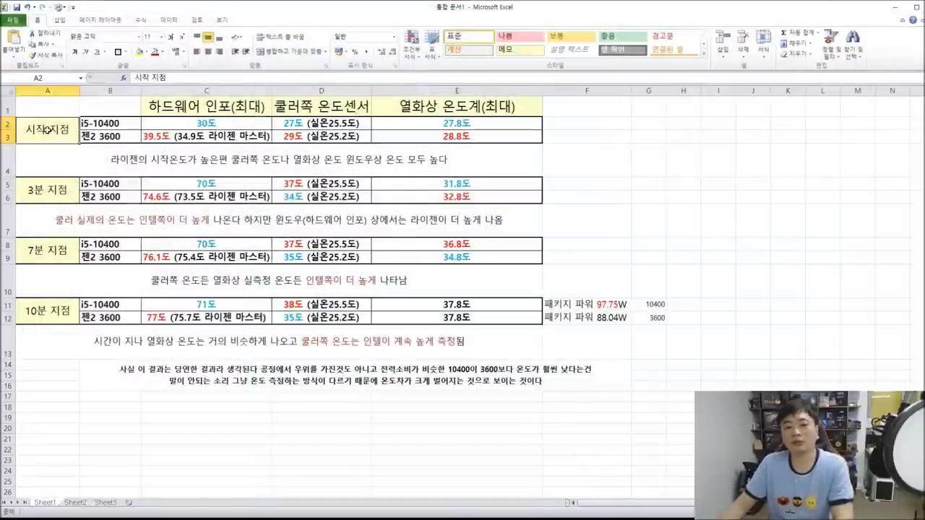
pyautogui.click(127, 123)
pyautogui.click(184, 124)
pyautogui.click(189, 137)
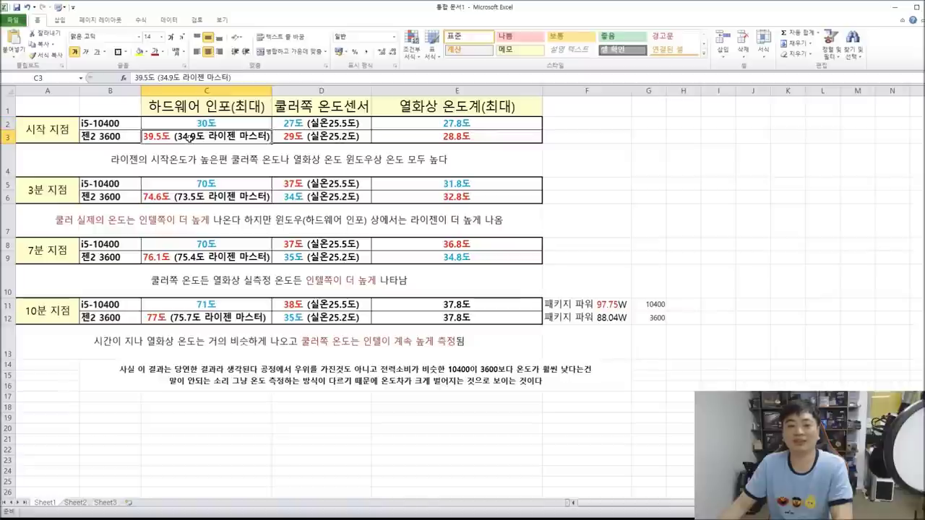
pyautogui.doubleClick(199, 136)
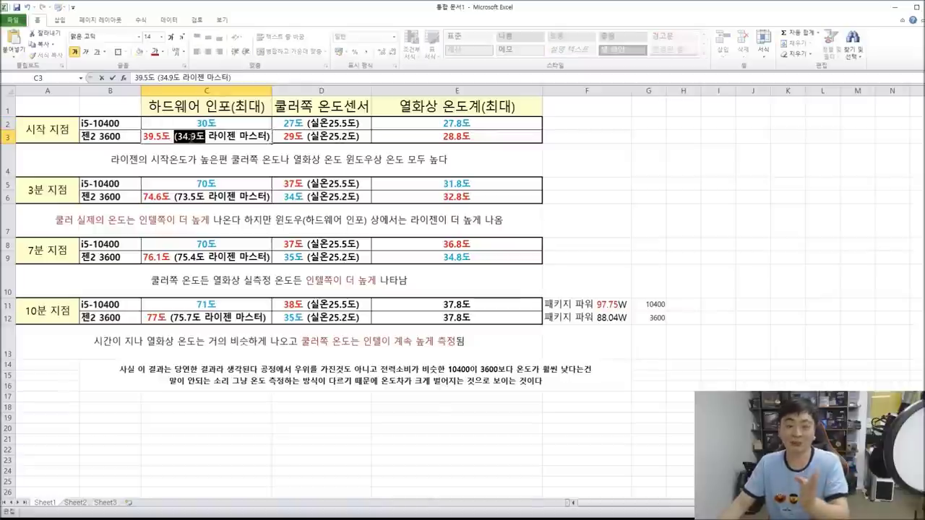
pyautogui.click(163, 137)
pyautogui.moveTo(166, 136); pyautogui.dragTo(130, 136)
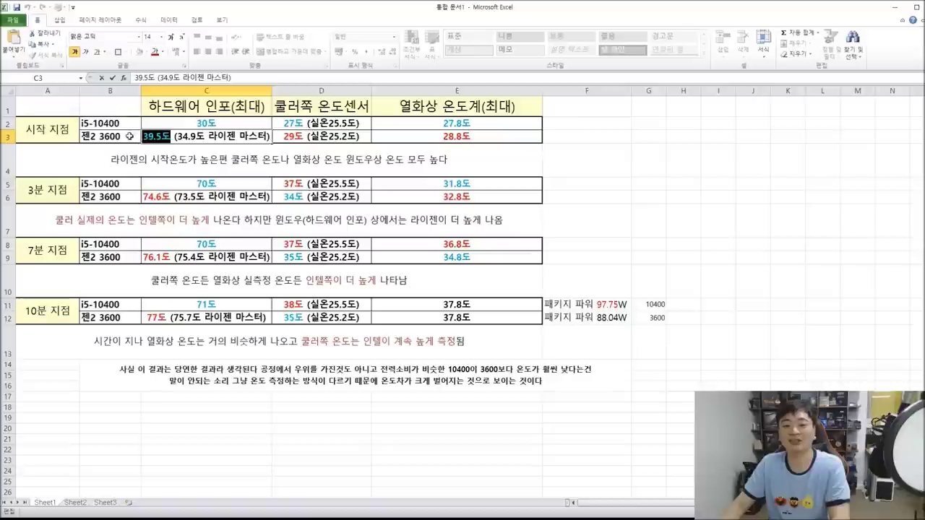
pyautogui.click(222, 126)
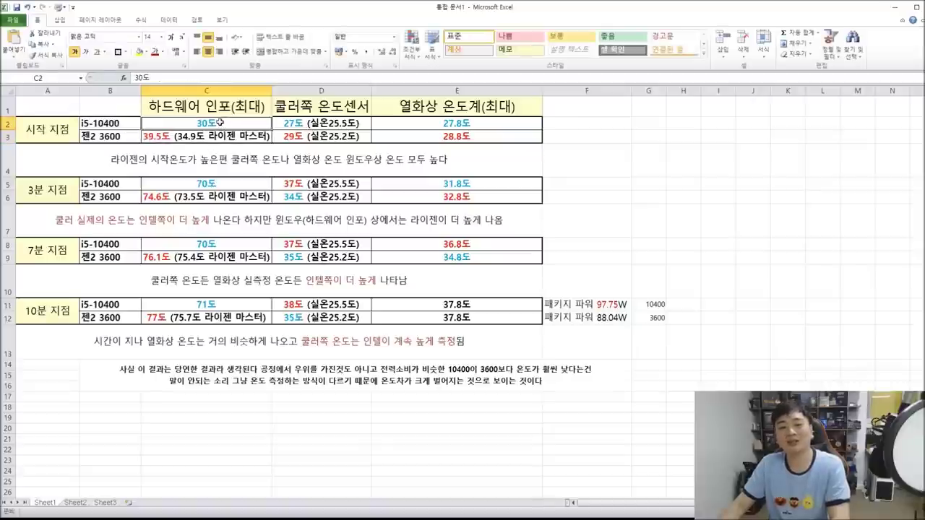
pyautogui.doubleClick(220, 123)
pyautogui.moveTo(220, 123); pyautogui.dragTo(164, 117)
pyautogui.click(166, 136)
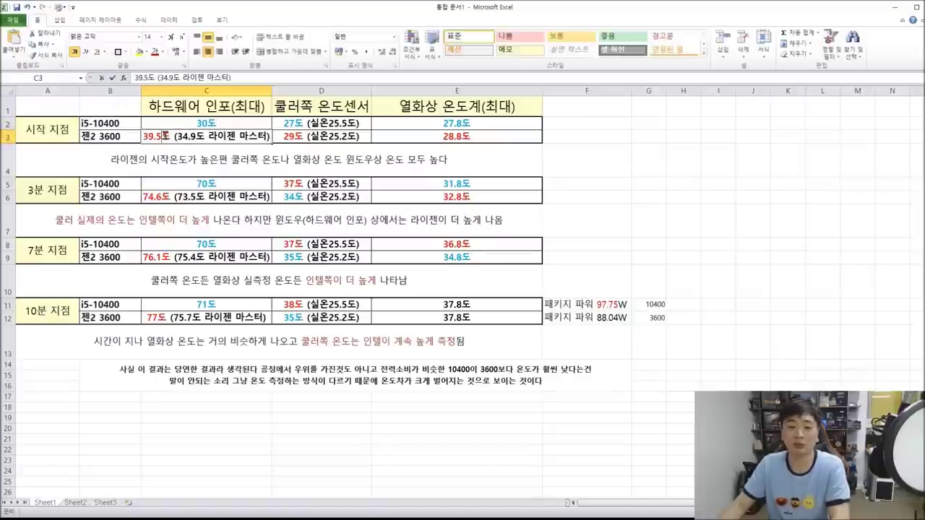
# Compare the start-point cooler sensor and thermal camera temperatures of both CPUs in rows 2 and 3
pyautogui.click(309, 137)
pyautogui.click(313, 124)
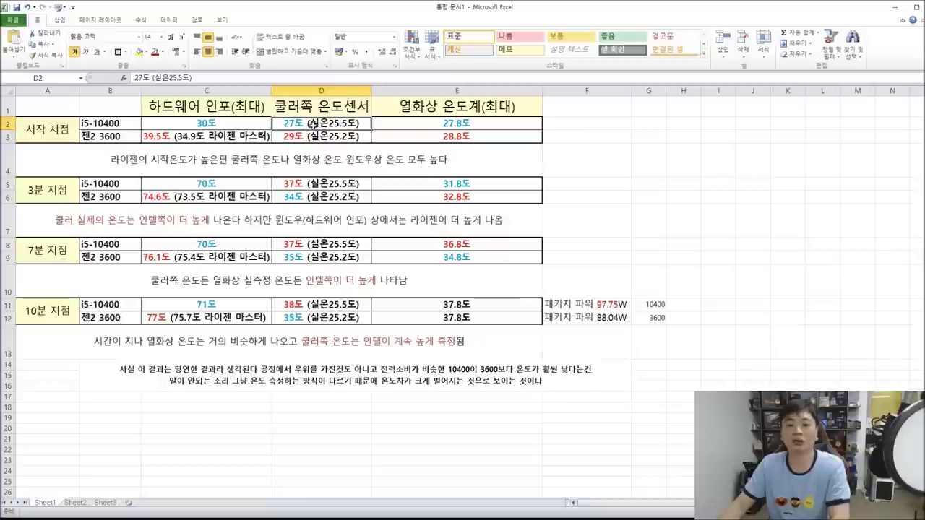
pyautogui.click(307, 133)
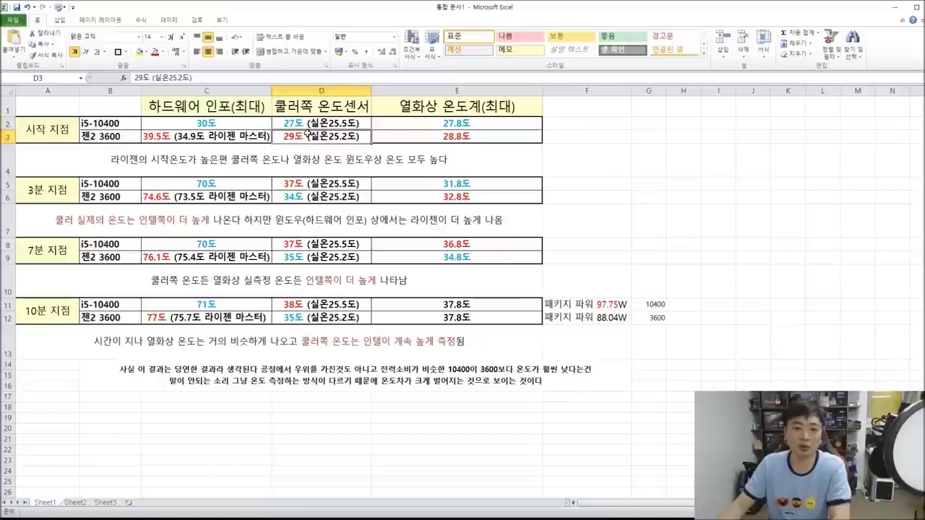
pyautogui.moveTo(70, 121); pyautogui.dragTo(379, 131)
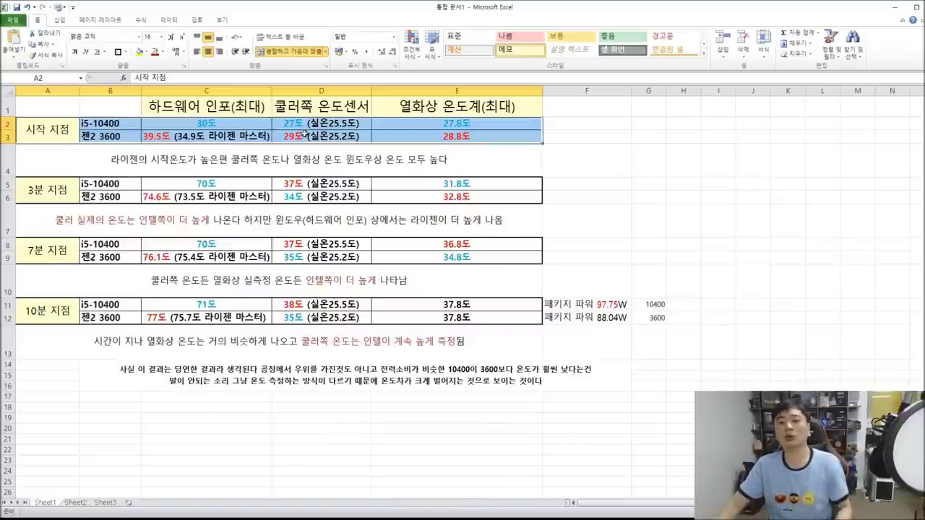
pyautogui.click(306, 135)
pyautogui.click(208, 133)
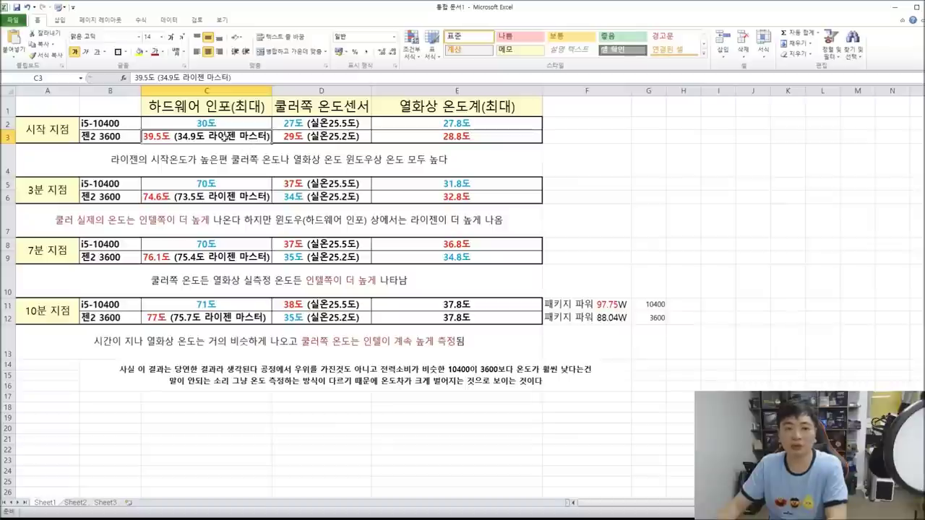
pyautogui.click(496, 133)
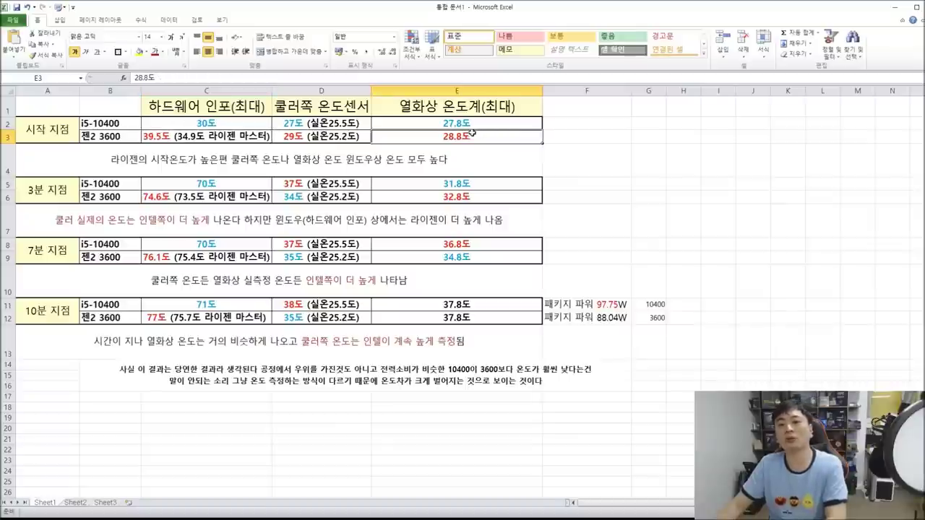
pyautogui.moveTo(573, 137); pyautogui.dragTo(44, 125)
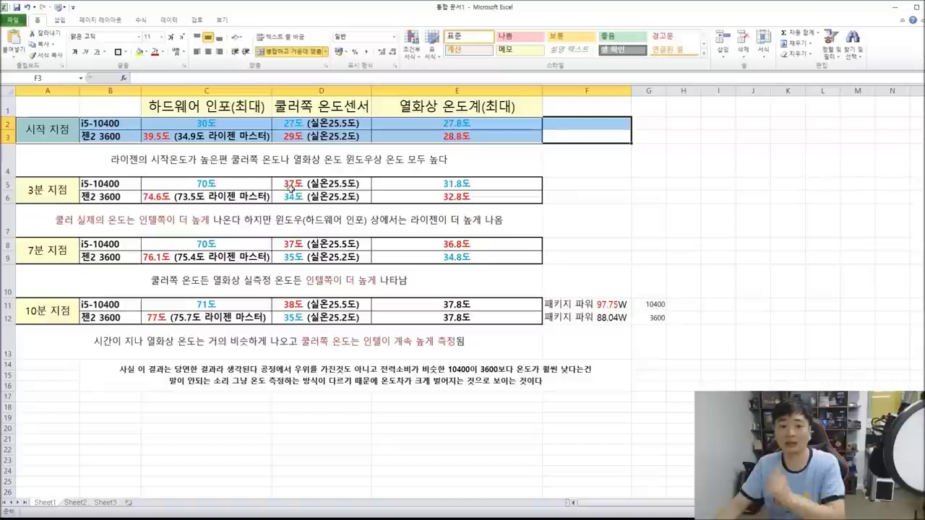
# Compare the 3-minute maximum hardware info temperatures of the i5-10400 and Zen 2 3600 in C5:C6, including the Ryzen Master value
pyautogui.click(358, 158)
pyautogui.moveTo(45, 189); pyautogui.dragTo(425, 190)
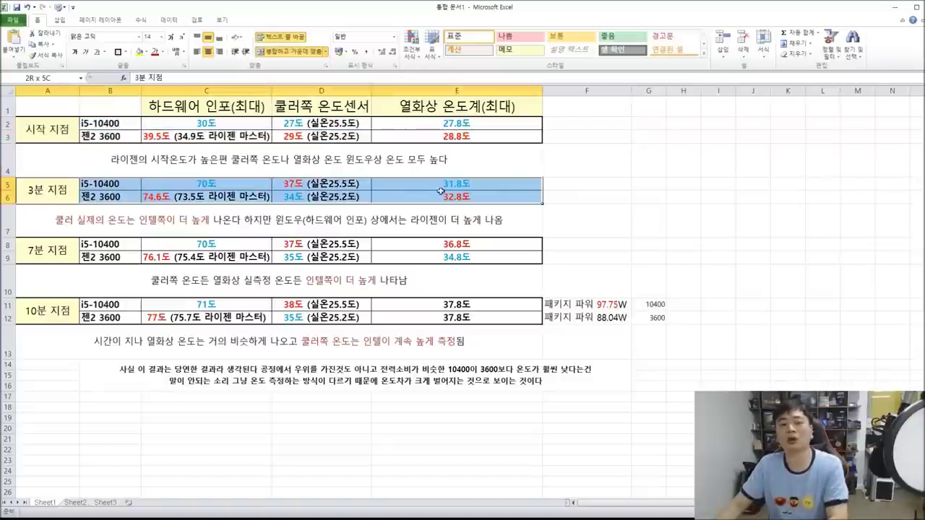
pyautogui.moveTo(514, 186); pyautogui.dragTo(513, 186)
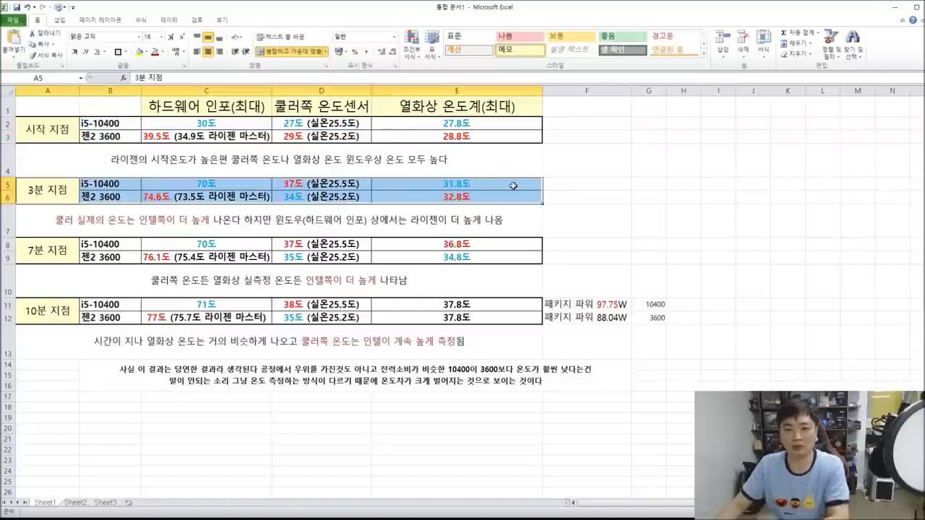
pyautogui.click(212, 201)
pyautogui.doubleClick(186, 203)
pyautogui.moveTo(175, 197); pyautogui.dragTo(217, 198)
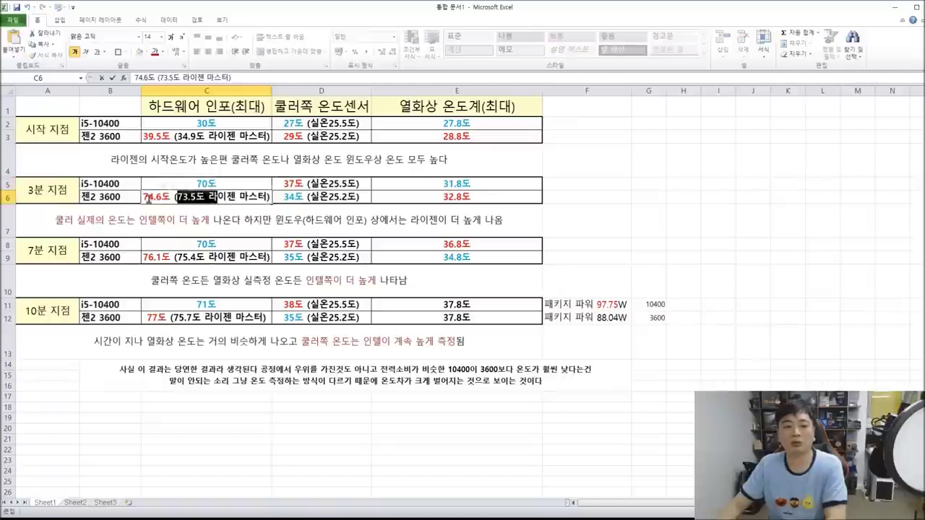
pyautogui.click(145, 197)
pyautogui.moveTo(141, 197); pyautogui.dragTo(171, 196)
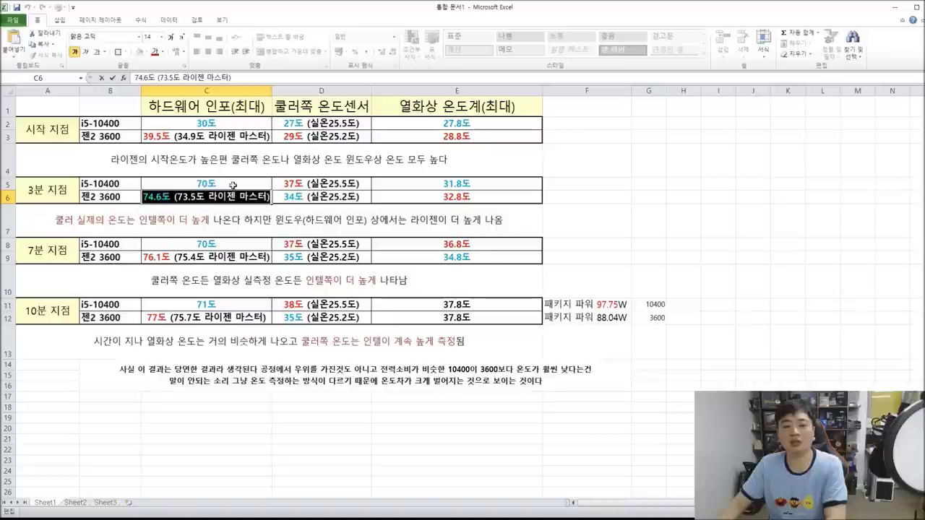
pyautogui.click(232, 183)
pyautogui.doubleClick(232, 183)
pyautogui.moveTo(232, 183); pyautogui.dragTo(167, 182)
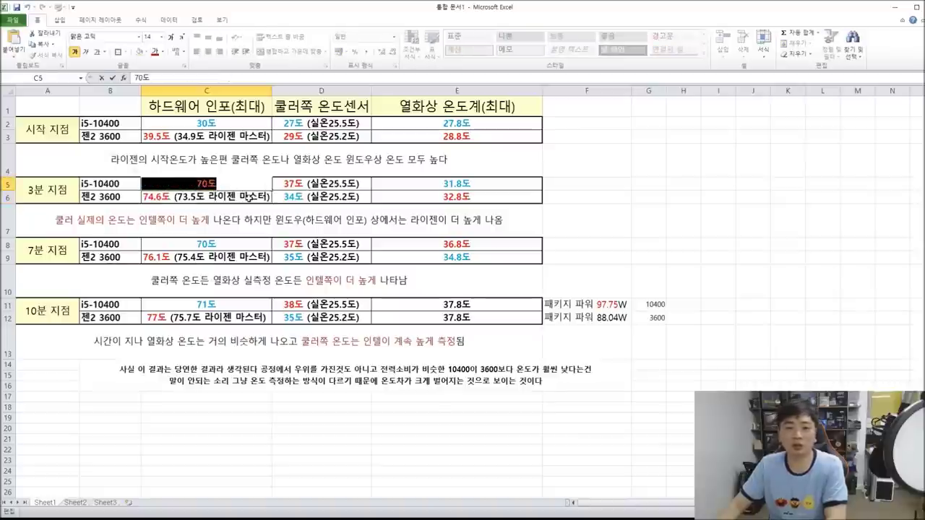
# Compare the 3-minute cooler sensor and thermal camera temperatures of both CPUs in D5:E6
pyautogui.click(314, 194)
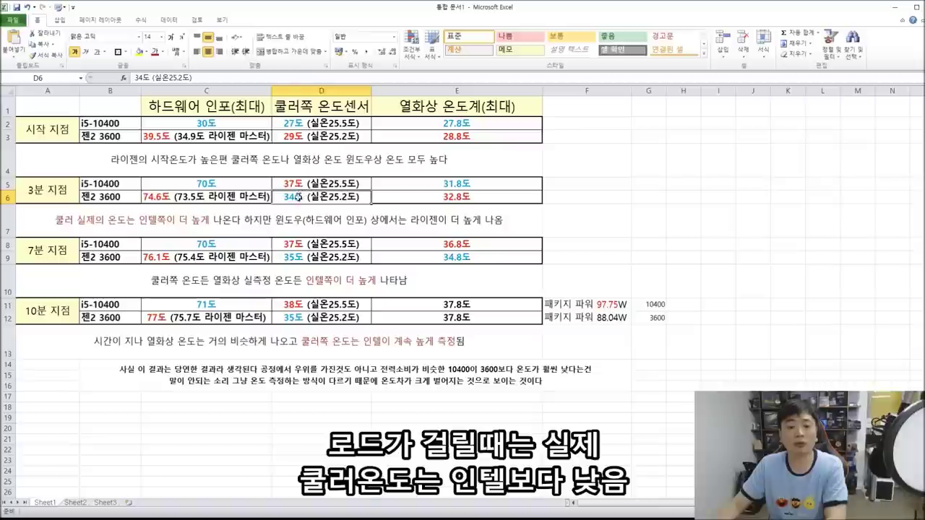
pyautogui.doubleClick(349, 196)
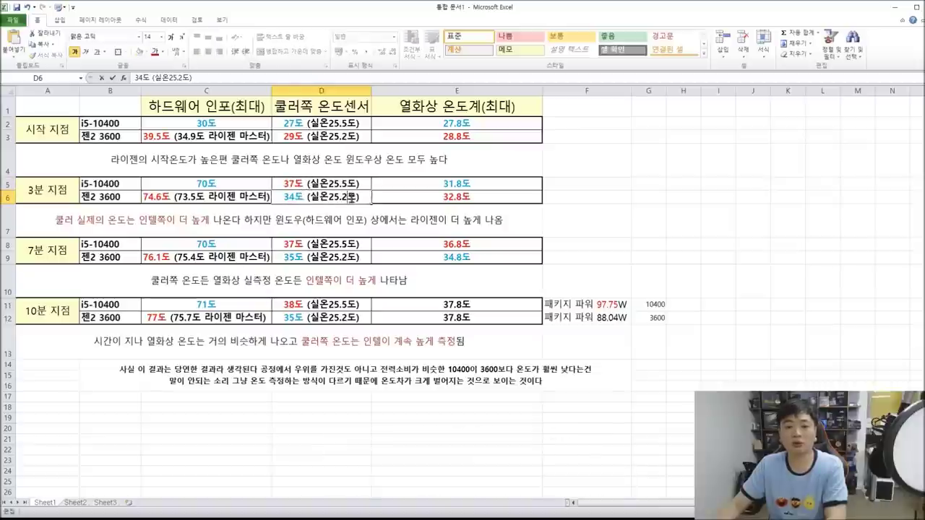
pyautogui.moveTo(357, 197); pyautogui.dragTo(339, 197)
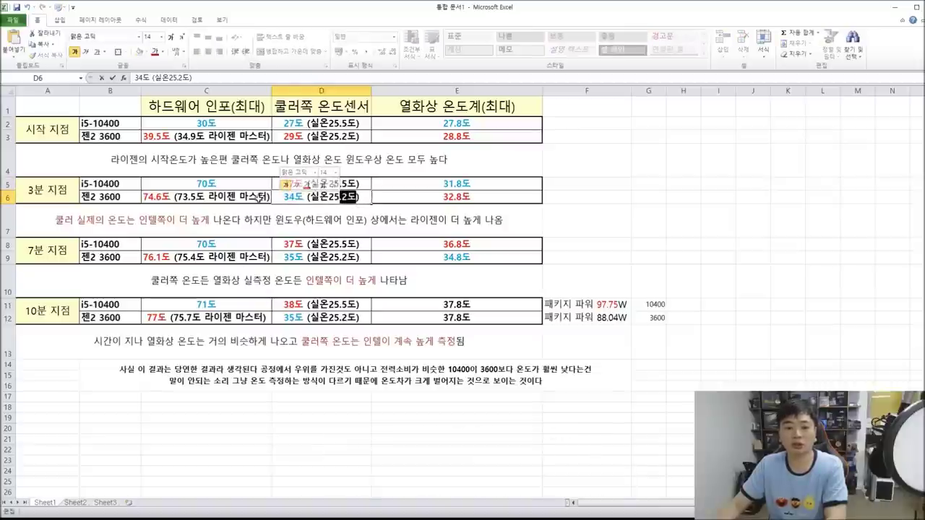
pyautogui.press('Escape')
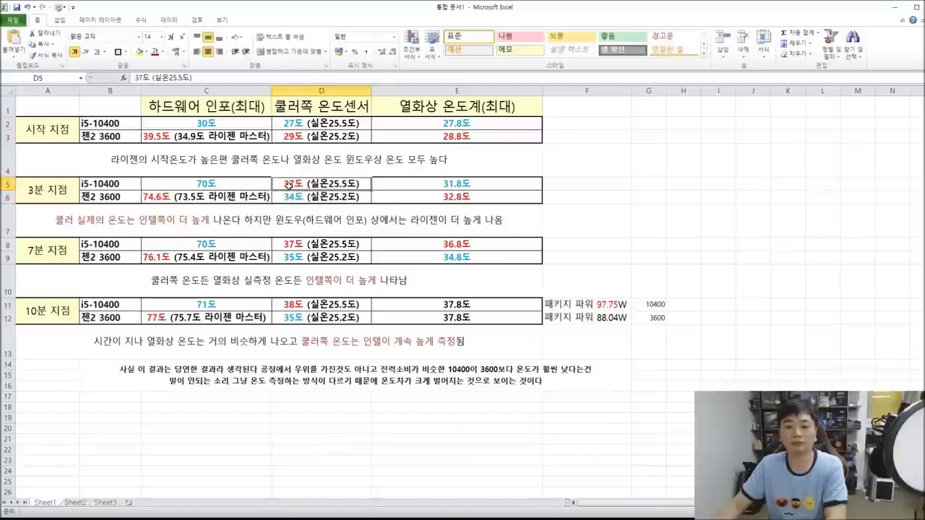
pyautogui.click(450, 194)
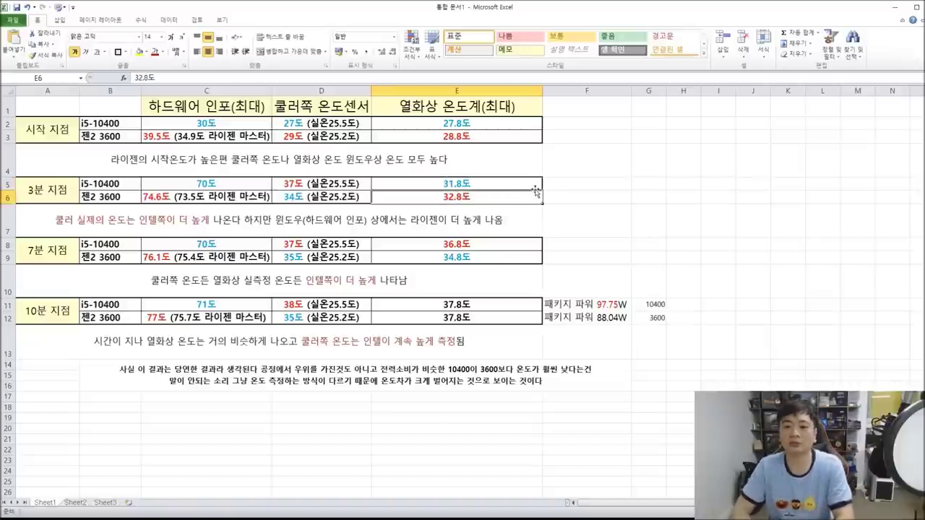
pyautogui.click(466, 182)
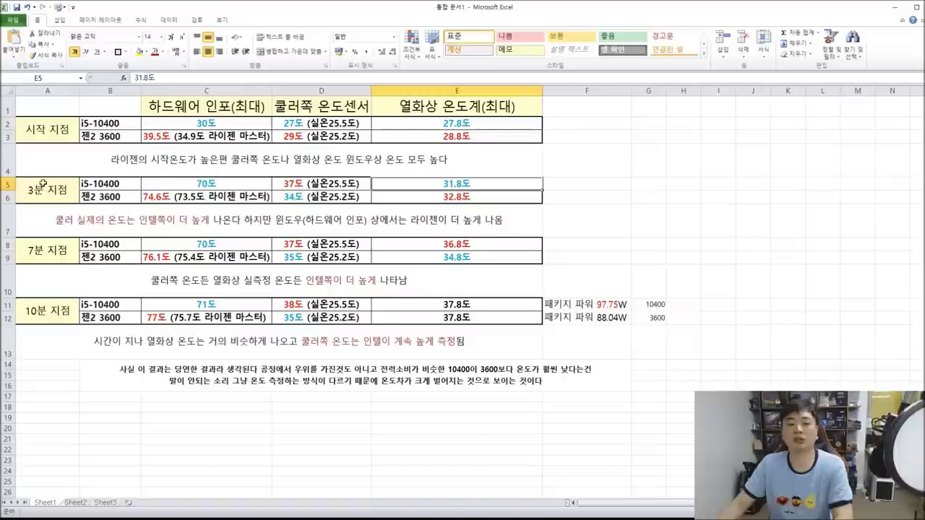
# Compare the 7-minute maximum hardware info temperatures of both CPUs in C8:C9
pyautogui.click(110, 245)
pyautogui.click(197, 248)
pyautogui.click(206, 258)
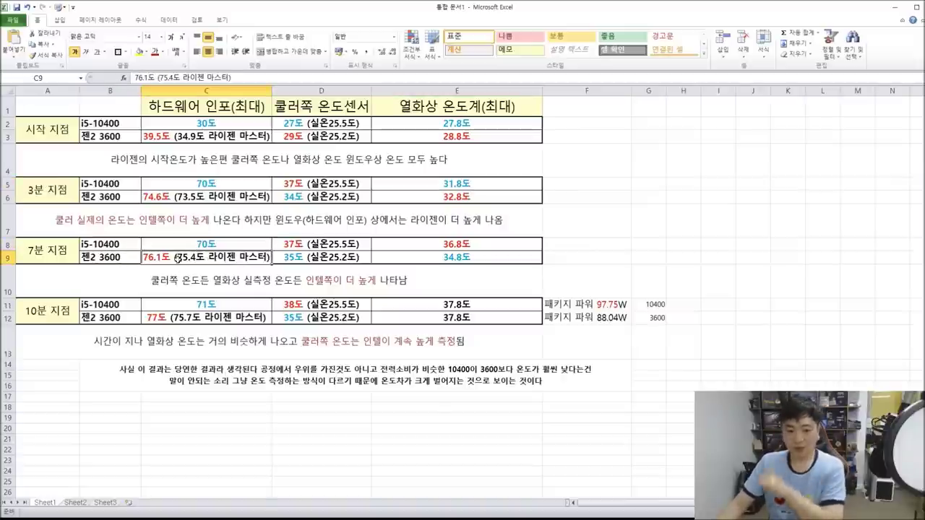
pyautogui.press('Down')
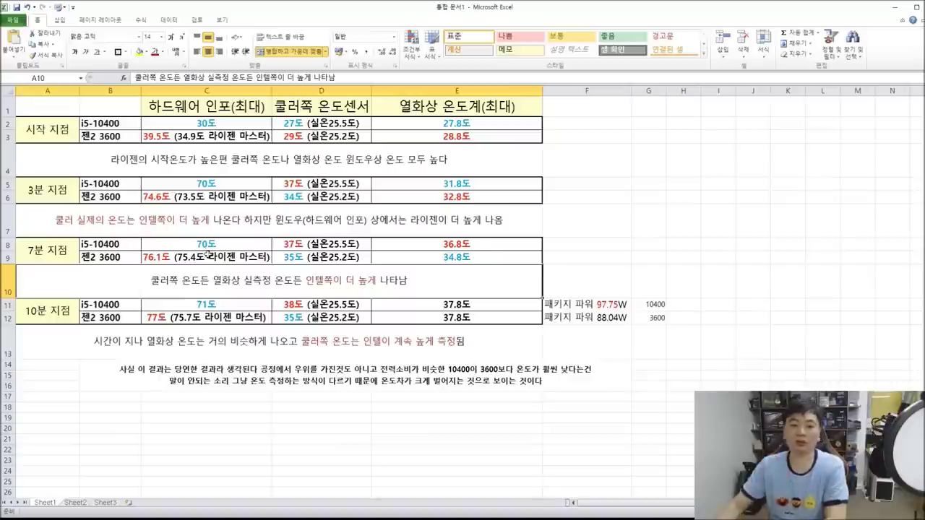
pyautogui.doubleClick(169, 257)
pyautogui.moveTo(169, 256); pyautogui.dragTo(143, 257)
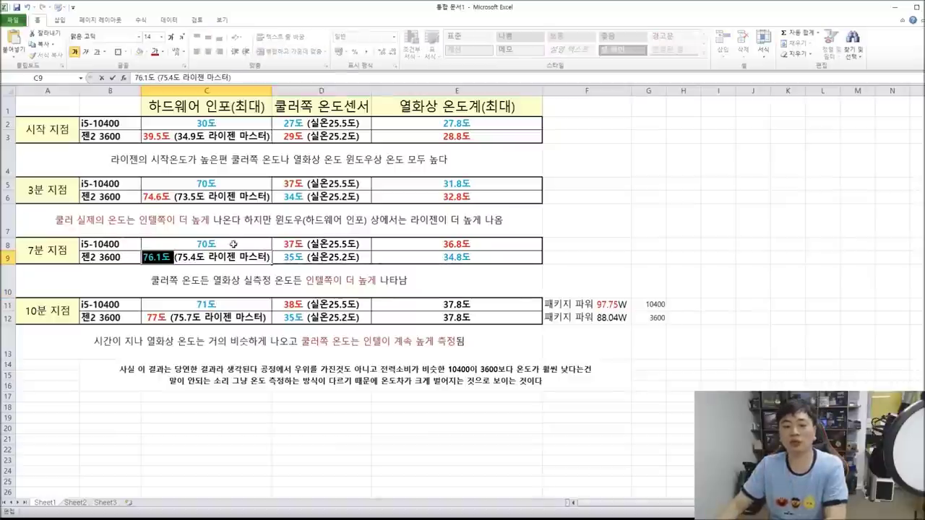
pyautogui.press('Escape')
pyautogui.press('Up')
pyautogui.click(230, 255)
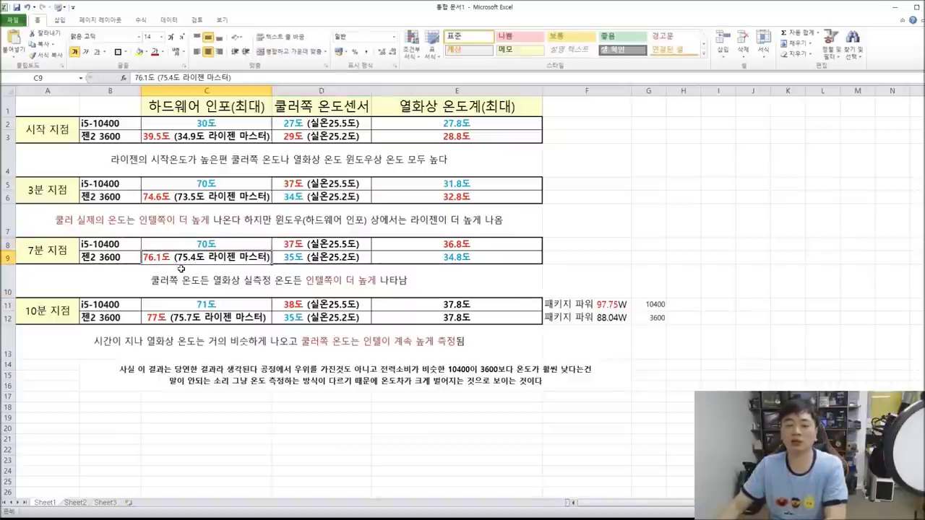
# Examine the Zen 2 3600's 7-minute cooler sensor temperature and its room temperature note in D9
pyautogui.click(312, 259)
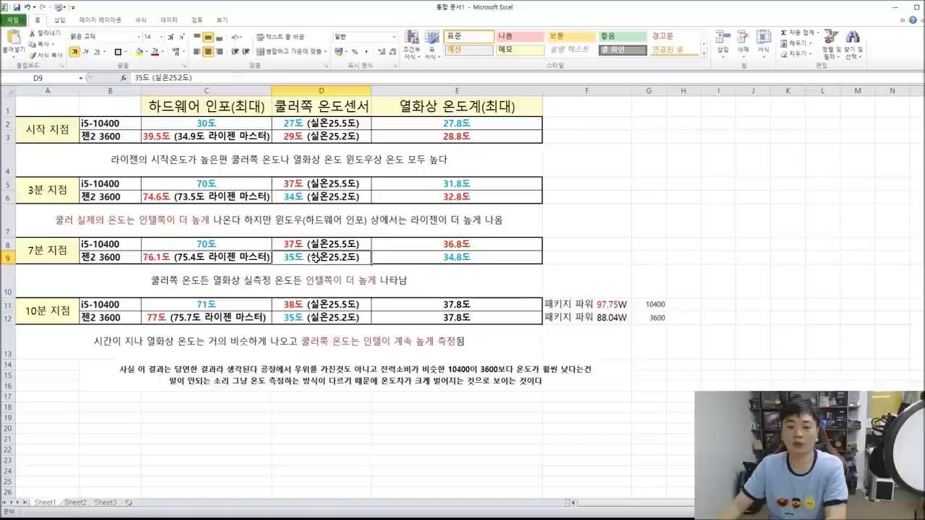
pyautogui.doubleClick(294, 257)
pyautogui.moveTo(283, 256); pyautogui.dragTo(370, 256)
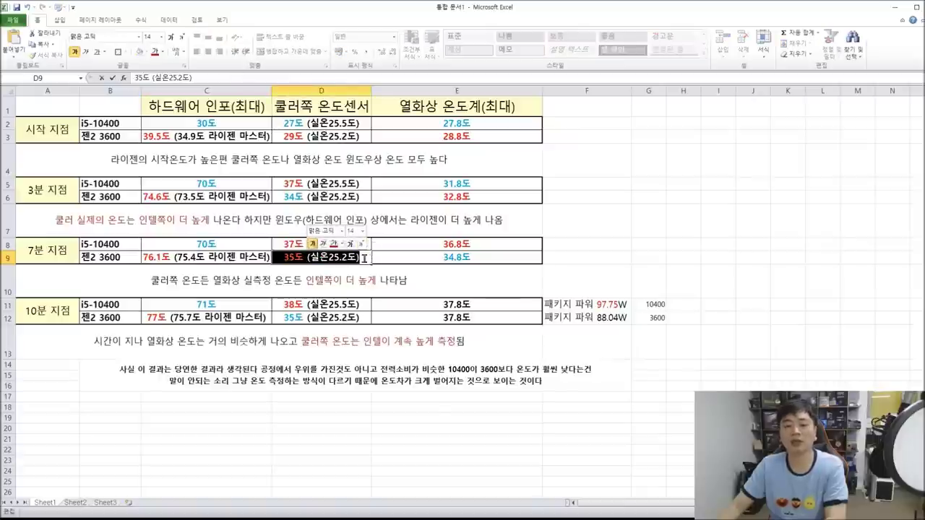
pyautogui.click(398, 261)
pyautogui.doubleClick(324, 257)
pyautogui.moveTo(282, 257); pyautogui.dragTo(360, 257)
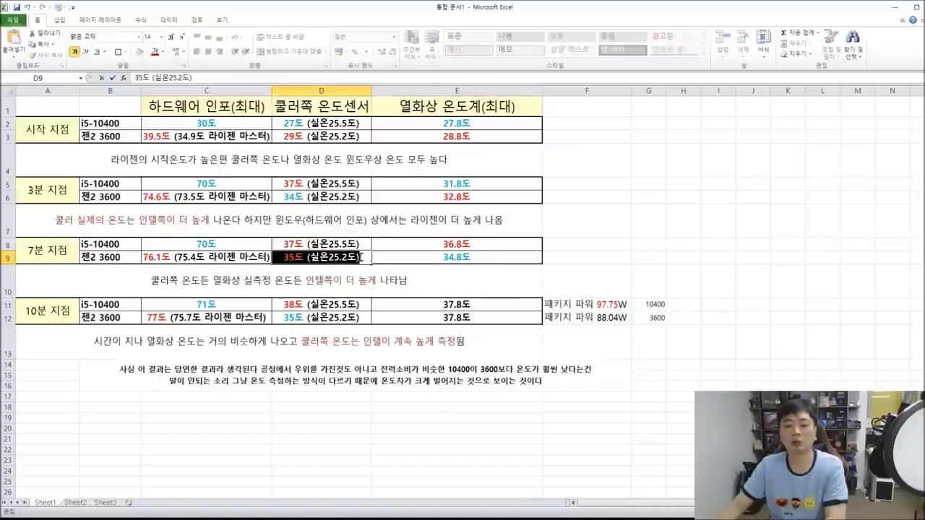
pyautogui.press('Escape')
# Examine the Zen 2 3600's 7-minute thermal camera temperature in E9 together with its cooler sensor value in D9
pyautogui.click(446, 257)
pyautogui.moveTo(446, 257)
pyautogui.mouseDown()
pyautogui.moveTo(448, 245)
pyautogui.moveTo(456, 258)
pyautogui.mouseUp()
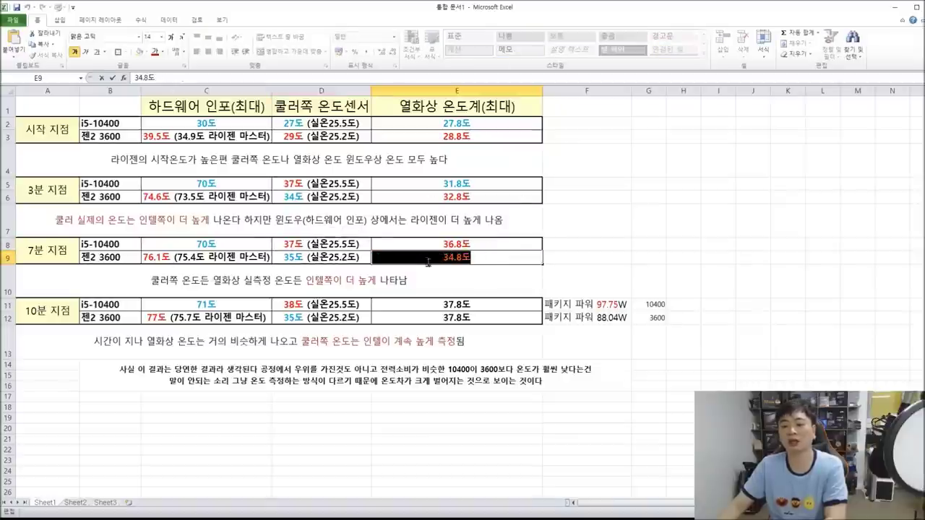
pyautogui.press('Right')
pyautogui.moveTo(294, 258); pyautogui.dragTo(443, 258)
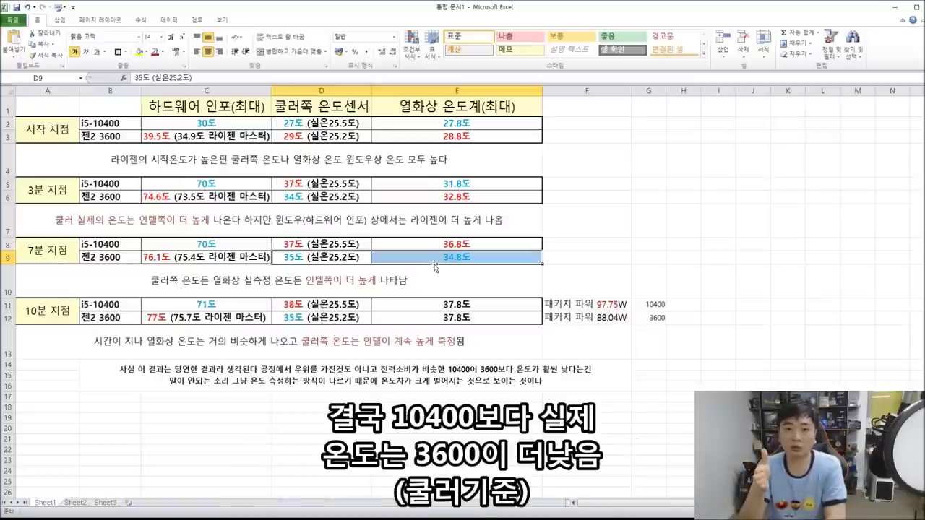
# Select the 10-minute results block and compare the cooler sensor temperatures of both CPUs in D11:D12
pyautogui.moveTo(43, 311); pyautogui.dragTo(487, 307)
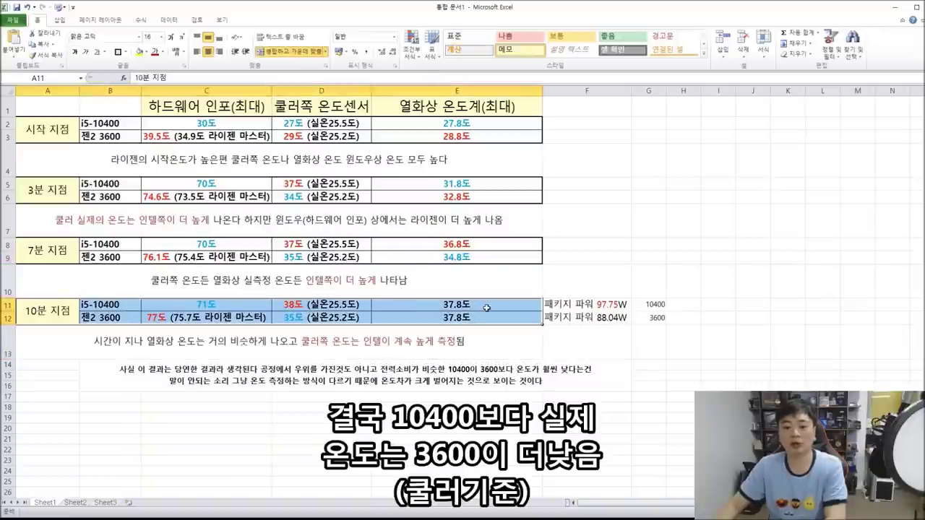
pyautogui.click(333, 320)
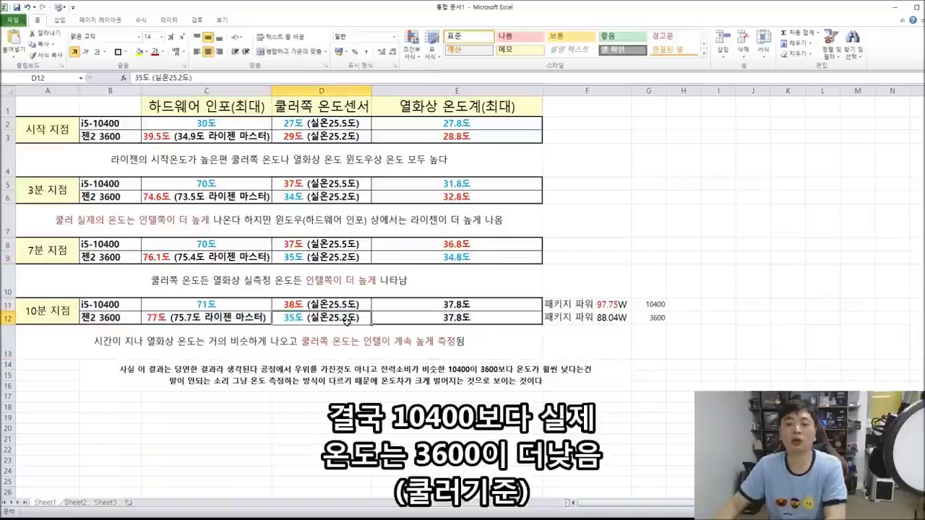
pyautogui.doubleClick(303, 318)
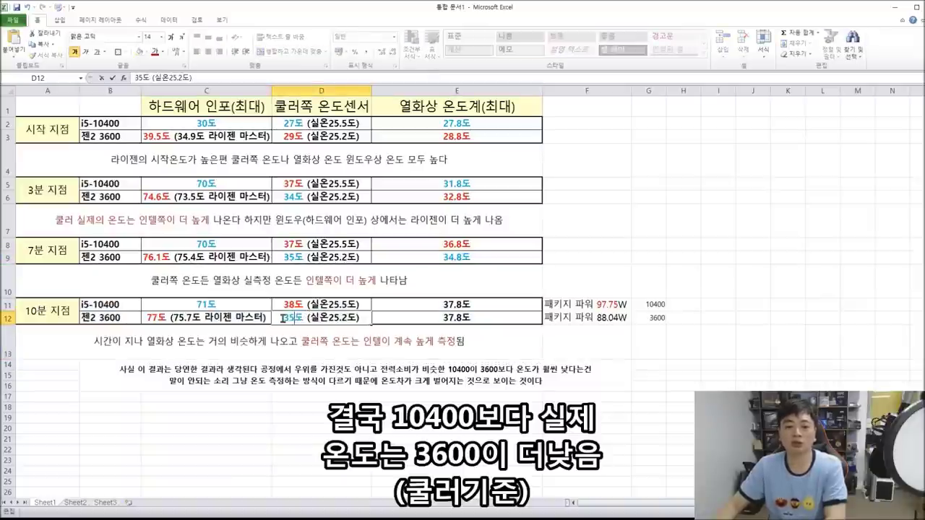
pyautogui.moveTo(283, 318); pyautogui.dragTo(366, 318)
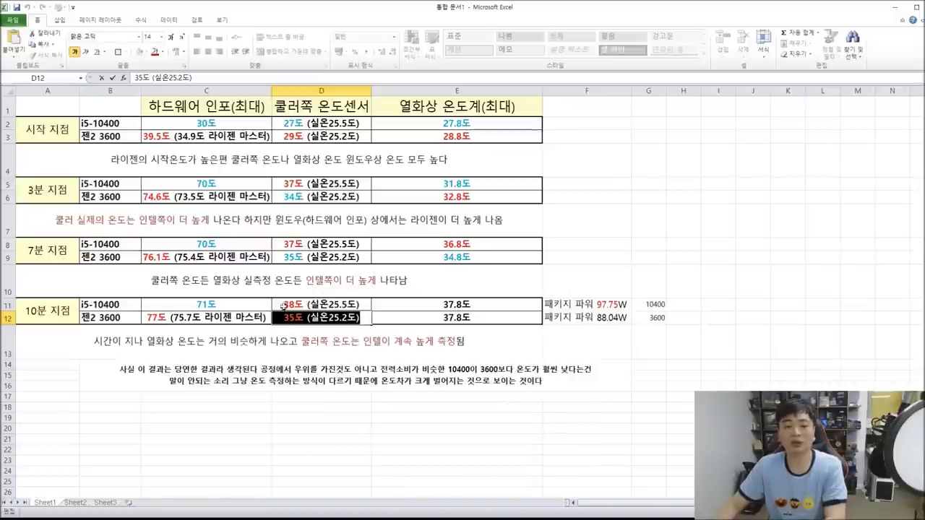
pyautogui.click(285, 304)
pyautogui.doubleClick(286, 304)
pyautogui.moveTo(285, 304); pyautogui.dragTo(368, 304)
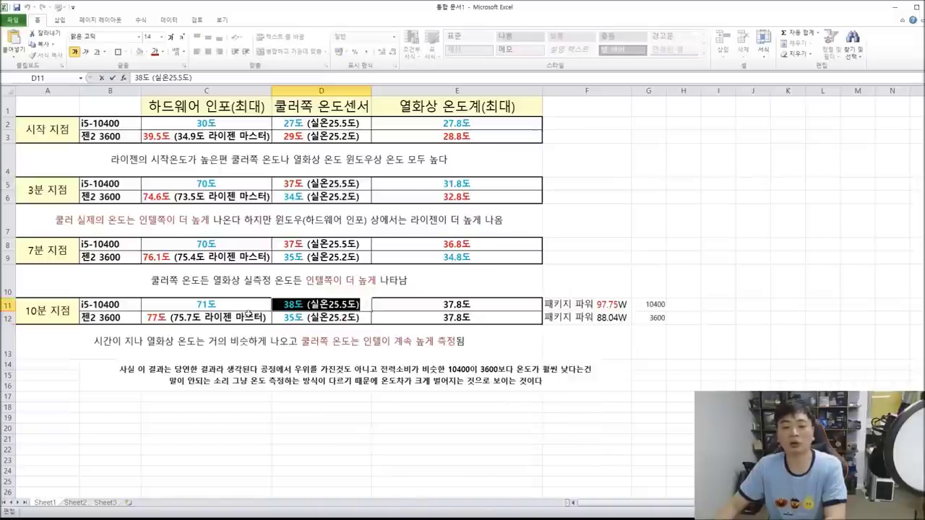
# Check the Zen 2 3600's 10-minute hardware info temperature in C12 and both CPUs' thermal camera temperatures in E11:E12
pyautogui.click(179, 317)
pyautogui.doubleClick(179, 318)
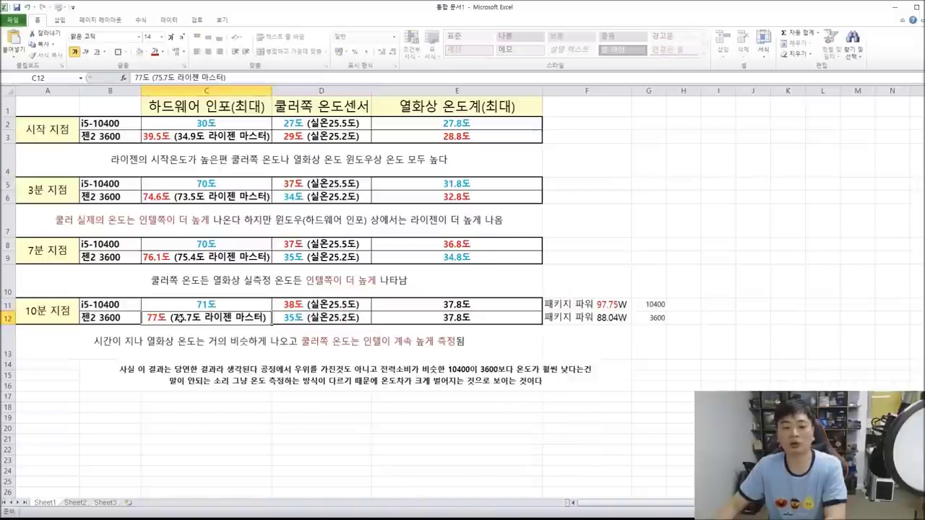
pyautogui.click(399, 318)
pyautogui.click(399, 308)
# Compare the Zen 2 3600's 10-minute hardware info temperature in C12 with its cooler sensor temperature in D12, referring to the i5-10400's in D11
pyautogui.click(239, 318)
pyautogui.click(304, 319)
pyautogui.click(185, 320)
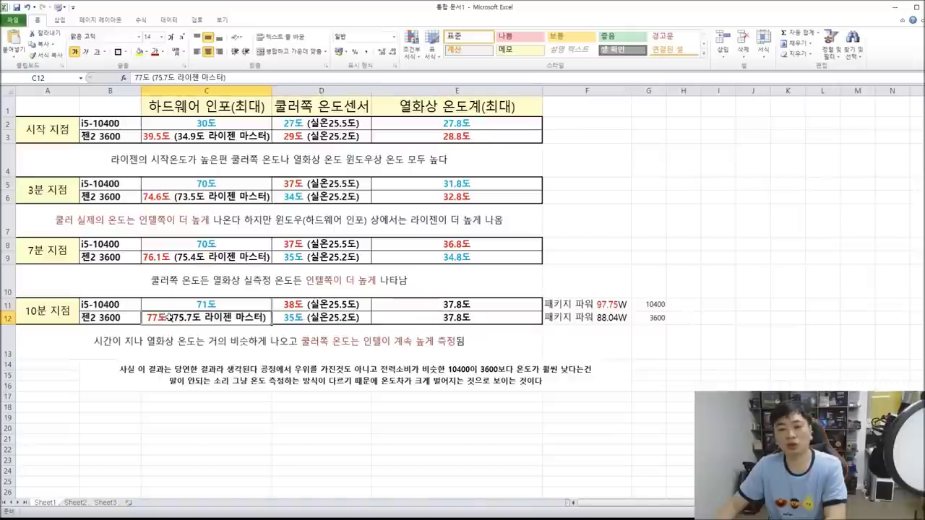
pyautogui.doubleClick(188, 318)
pyautogui.moveTo(143, 318); pyautogui.dragTo(286, 318)
pyautogui.click(365, 318)
pyautogui.moveTo(365, 318); pyautogui.dragTo(273, 319)
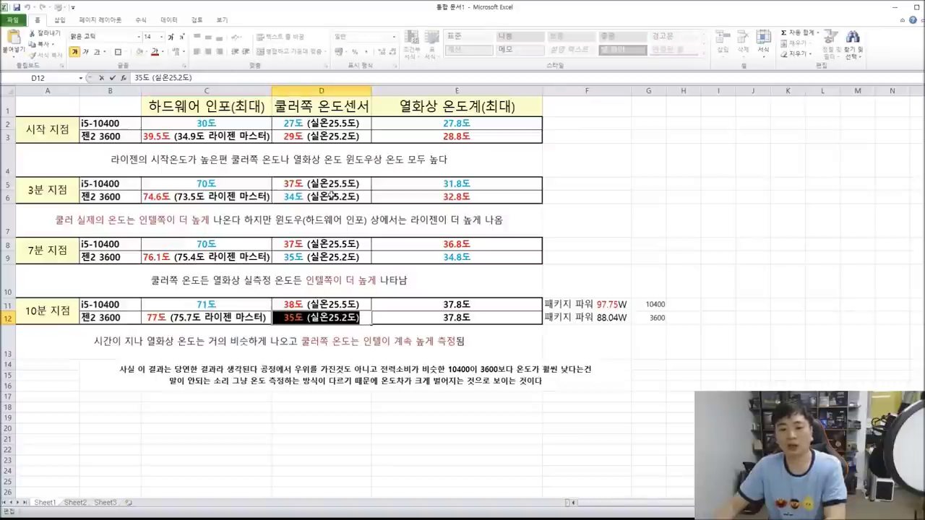
pyautogui.click(225, 318)
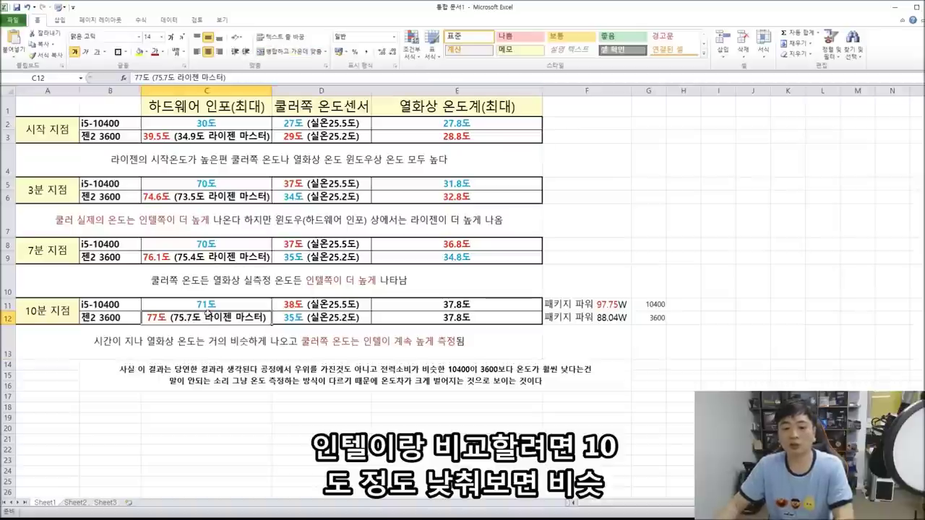
pyautogui.click(287, 320)
pyautogui.click(250, 324)
pyautogui.click(322, 319)
pyautogui.click(230, 324)
pyautogui.click(313, 318)
pyautogui.click(248, 318)
pyautogui.click(322, 315)
pyautogui.click(298, 306)
pyautogui.click(237, 315)
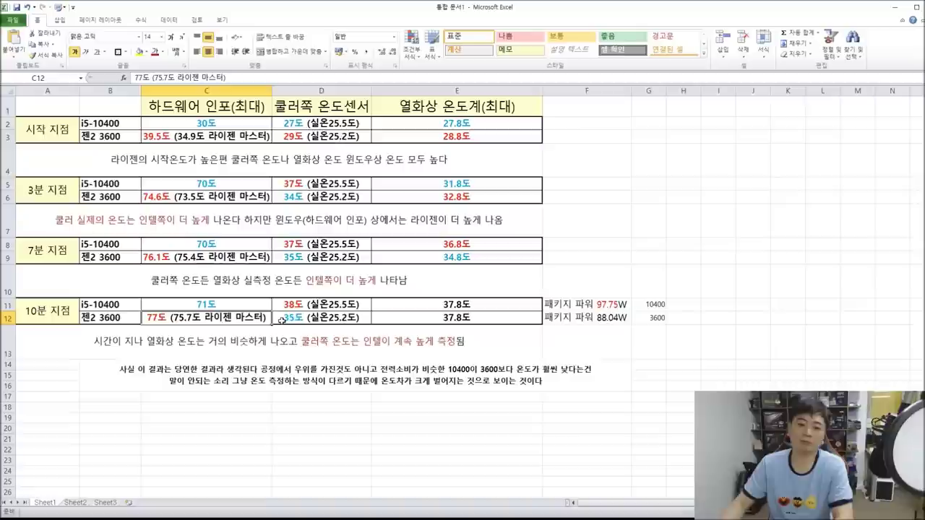
# Compare the package power values of the i5-10400 and Zen 2 3600 in F11:F12
pyautogui.click(599, 318)
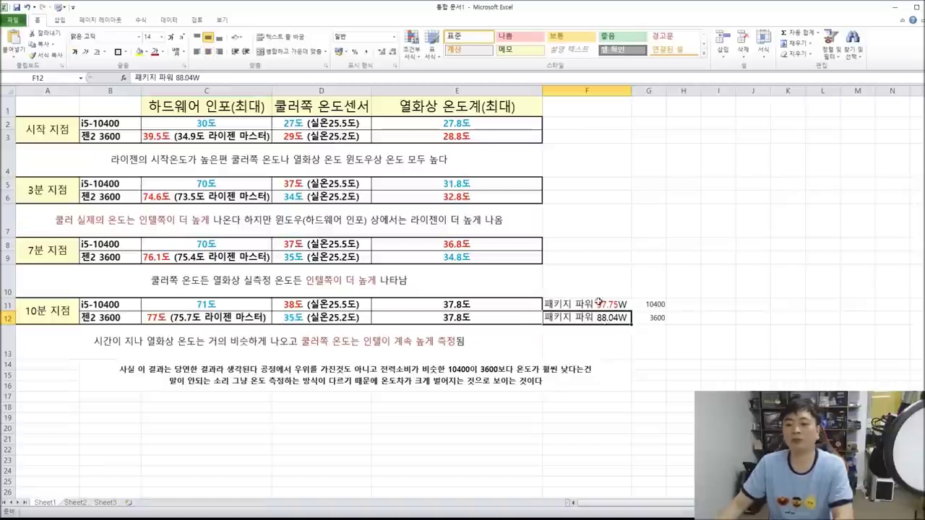
pyautogui.doubleClick(623, 305)
pyautogui.moveTo(629, 304); pyautogui.dragTo(515, 305)
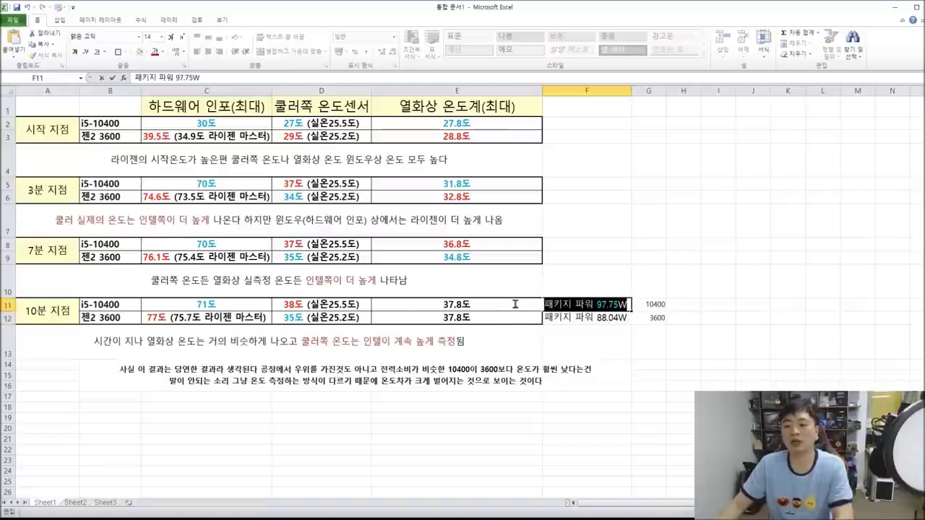
pyautogui.doubleClick(627, 318)
pyautogui.moveTo(627, 318); pyautogui.dragTo(532, 324)
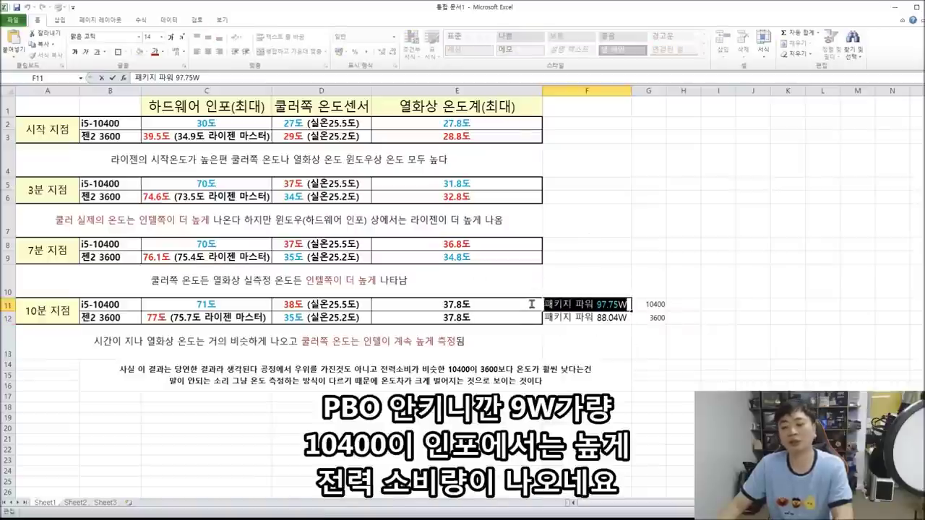
pyautogui.click(632, 326)
pyautogui.doubleClick(627, 318)
pyautogui.moveTo(627, 318); pyautogui.dragTo(480, 315)
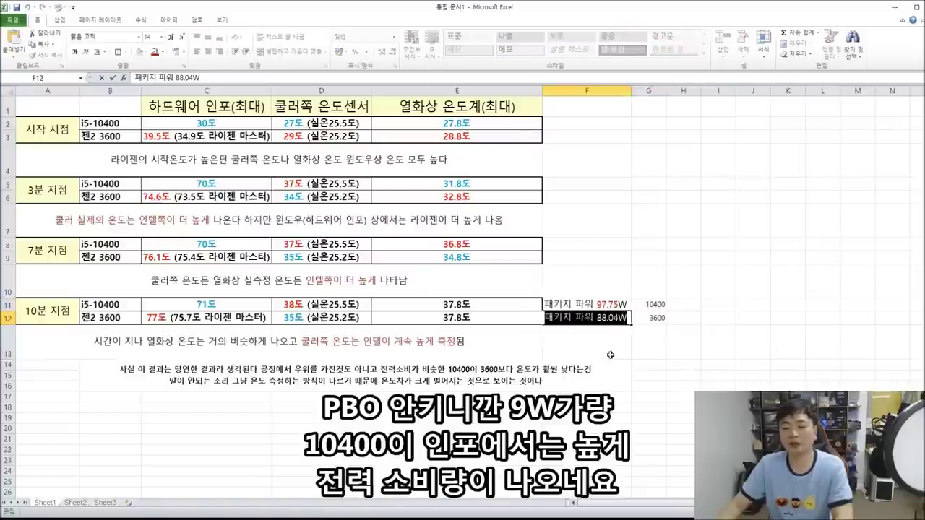
pyautogui.click(612, 355)
pyautogui.doubleClick(627, 304)
pyautogui.moveTo(627, 304); pyautogui.dragTo(497, 297)
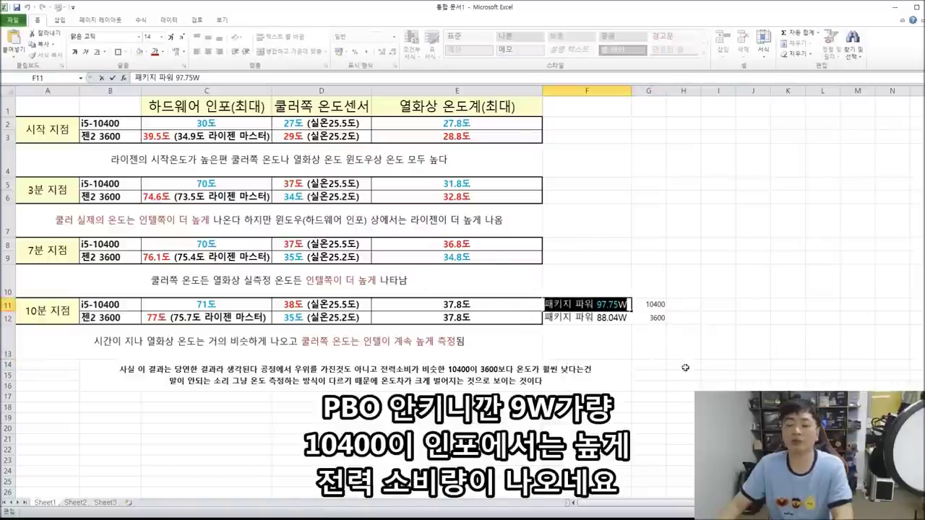
# Leave cell F11 and highlight the package power readings by selecting F10:F13
pyautogui.click(685, 367)
pyautogui.moveTo(588, 278); pyautogui.dragTo(578, 346)
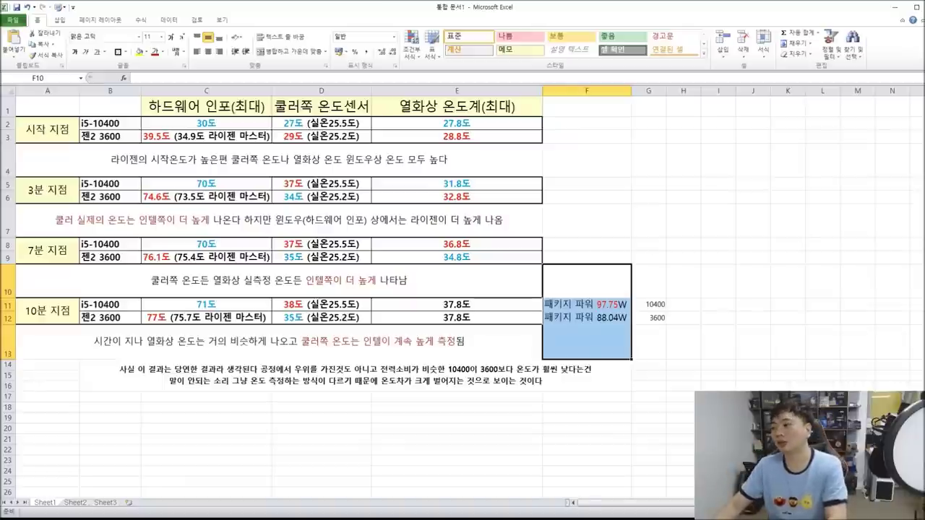
# Switch to Paint, start a blank canvas without saving the old one, and handwrite "AMD" with the brush
pyautogui.hotkey('alt', 'Tab')
pyautogui.click(81, 30)
pyautogui.click(88, 46)
pyautogui.click(388, 264)
pyautogui.moveTo(144, 154)
pyautogui.mouseDown()
pyautogui.moveTo(169, 150)
pyautogui.moveTo(172, 130)
pyautogui.mouseUp()
pyautogui.moveTo(169, 149)
pyautogui.mouseDown()
pyautogui.moveTo(178, 114)
pyautogui.moveTo(210, 149)
pyautogui.mouseUp()
pyautogui.moveTo(218, 110); pyautogui.dragTo(218, 157)
pyautogui.moveTo(222, 110); pyautogui.dragTo(229, 147)
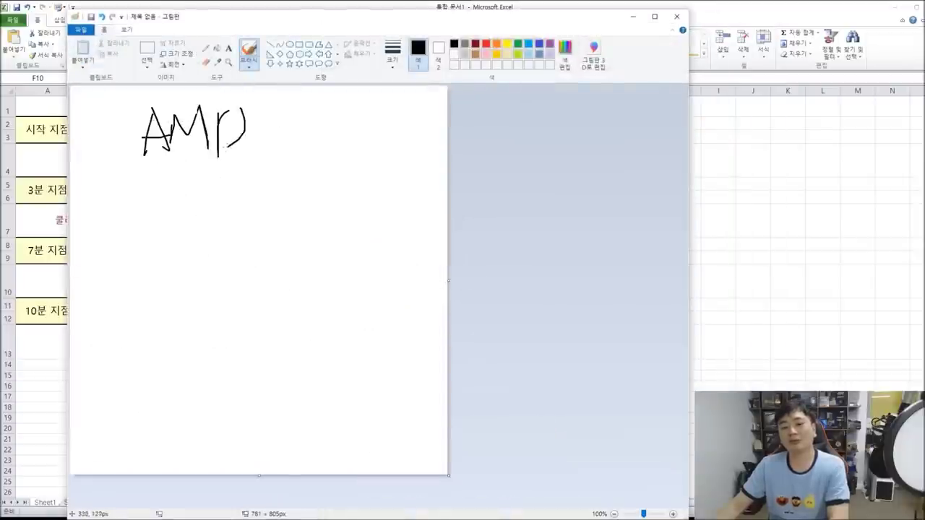
# Underline "AMD", handwrite "(라이젠)" in parentheses beside it, and add "80" with an upward arrow below
pyautogui.moveTo(133, 172); pyautogui.dragTo(233, 169)
pyautogui.moveTo(293, 160); pyautogui.dragTo(367, 195)
pyautogui.moveTo(362, 156)
pyautogui.mouseDown()
pyautogui.moveTo(367, 149)
pyautogui.moveTo(391, 164)
pyautogui.mouseUp()
pyautogui.moveTo(302, 113); pyautogui.dragTo(324, 135)
pyautogui.moveTo(331, 110)
pyautogui.mouseDown()
pyautogui.moveTo(334, 134)
pyautogui.moveTo(360, 130)
pyautogui.mouseUp()
pyautogui.moveTo(365, 109)
pyautogui.mouseDown()
pyautogui.moveTo(370, 132)
pyautogui.moveTo(386, 121)
pyautogui.moveTo(396, 138)
pyautogui.moveTo(421, 137)
pyautogui.mouseUp()
pyautogui.moveTo(299, 100); pyautogui.dragTo(339, 141)
pyautogui.moveTo(412, 105); pyautogui.dragTo(415, 140)
# Handwrite a second line beneath the underlined "AMD" and move the Paint window aside to reveal the Excel temperature columns
pyautogui.moveTo(149, 254)
pyautogui.mouseDown()
pyautogui.moveTo(158, 218)
pyautogui.moveTo(150, 240)
pyautogui.mouseUp()
pyautogui.moveTo(176, 217)
pyautogui.mouseDown()
pyautogui.moveTo(177, 249)
pyautogui.moveTo(189, 254)
pyautogui.mouseUp()
pyautogui.moveTo(208, 227)
pyautogui.mouseDown()
pyautogui.moveTo(214, 249)
pyautogui.moveTo(241, 219)
pyautogui.mouseUp()
pyautogui.moveTo(217, 253); pyautogui.dragTo(271, 239)
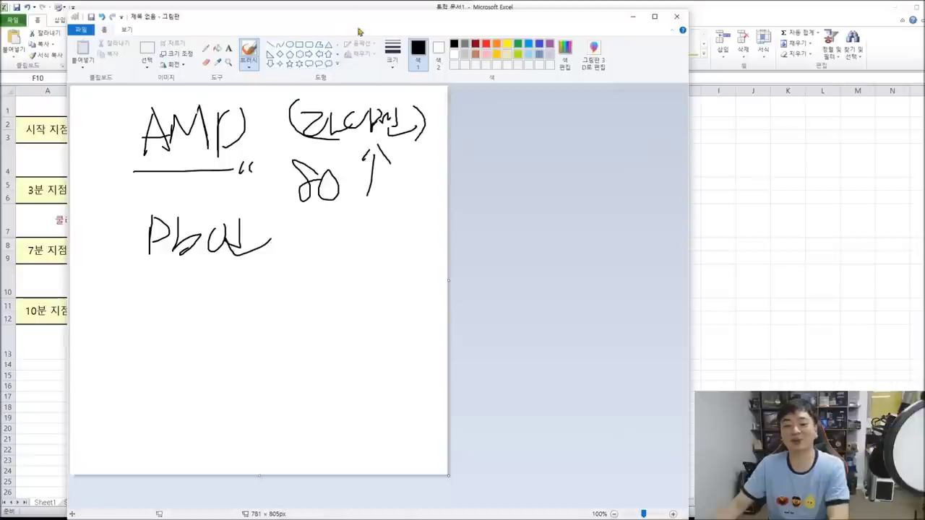
pyautogui.moveTo(375, 33)
pyautogui.mouseDown()
pyautogui.moveTo(717, 31)
pyautogui.moveTo(741, 74)
pyautogui.mouseUp()
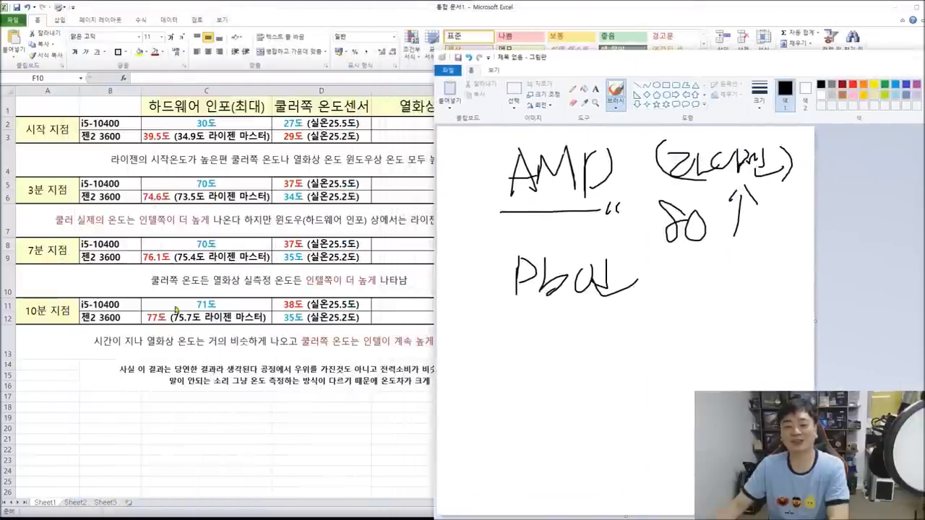
# Handwrite a short label under the second line, ring it repeatedly and draw two arrows pointing at it
pyautogui.moveTo(555, 326)
pyautogui.mouseDown()
pyautogui.moveTo(602, 365)
pyautogui.moveTo(630, 329)
pyautogui.moveTo(611, 396)
pyautogui.mouseUp()
pyautogui.moveTo(688, 307); pyautogui.dragTo(623, 345)
pyautogui.moveTo(640, 319); pyautogui.dragTo(632, 359)
pyautogui.moveTo(468, 286)
pyautogui.mouseDown()
pyautogui.moveTo(528, 331)
pyautogui.moveTo(506, 355)
pyautogui.moveTo(638, 387)
pyautogui.moveTo(649, 390)
pyautogui.moveTo(645, 402)
pyautogui.mouseUp()
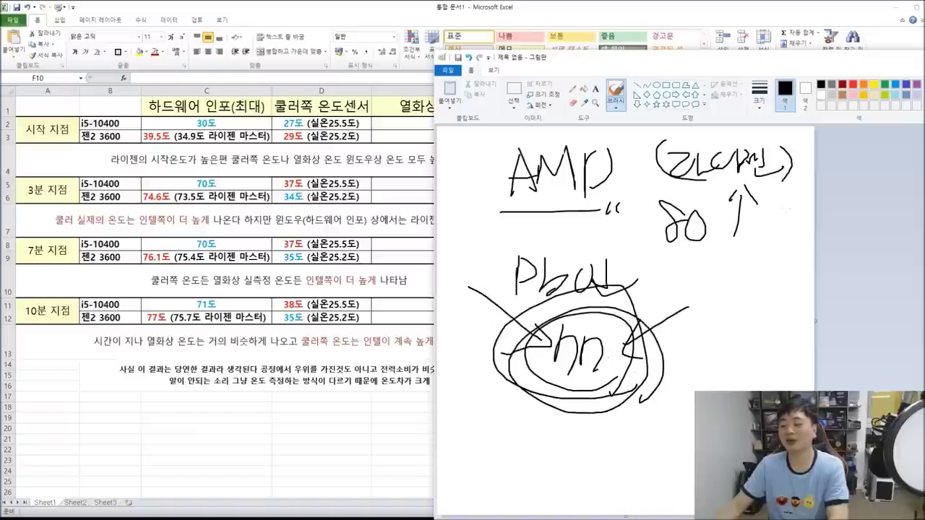
pyautogui.moveTo(540, 387); pyautogui.dragTo(607, 384)
# Handwrite a heading beside the ringed label and add two circled temperature notes starting with "8" below it
pyautogui.moveTo(656, 268)
pyautogui.mouseDown()
pyautogui.moveTo(695, 297)
pyautogui.moveTo(728, 301)
pyautogui.mouseUp()
pyautogui.moveTo(697, 324)
pyautogui.mouseDown()
pyautogui.moveTo(686, 357)
pyautogui.moveTo(734, 339)
pyautogui.moveTo(729, 357)
pyautogui.mouseUp()
pyautogui.moveTo(723, 321)
pyautogui.mouseDown()
pyautogui.moveTo(647, 347)
pyautogui.moveTo(743, 351)
pyautogui.mouseUp()
pyautogui.moveTo(688, 386); pyautogui.dragTo(691, 415)
pyautogui.moveTo(716, 382); pyautogui.dragTo(738, 393)
pyautogui.moveTo(697, 432)
pyautogui.mouseDown()
pyautogui.moveTo(640, 410)
pyautogui.moveTo(749, 368)
pyautogui.mouseUp()
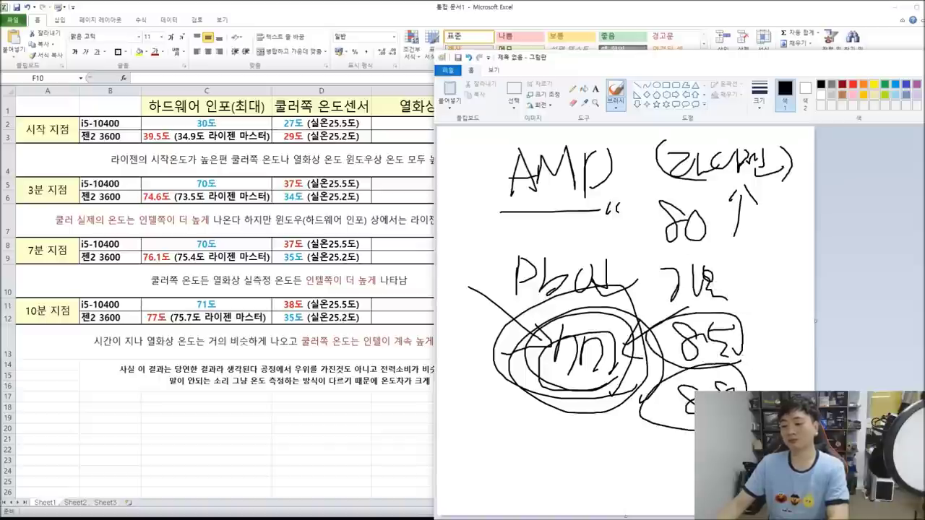
pyautogui.moveTo(611, 437)
pyautogui.mouseDown()
pyautogui.moveTo(657, 403)
pyautogui.moveTo(677, 442)
pyautogui.mouseUp()
pyautogui.moveTo(769, 318); pyautogui.dragTo(759, 391)
# Start a blank canvas without saving the sketch and handwrite a circled "사제" near its upper edge
pyautogui.click(448, 70)
pyautogui.click(475, 87)
pyautogui.click(745, 314)
pyautogui.moveTo(544, 155); pyautogui.dragTo(526, 192)
pyautogui.moveTo(537, 176); pyautogui.dragTo(550, 189)
pyautogui.moveTo(554, 156); pyautogui.dragTo(551, 194)
pyautogui.moveTo(561, 165)
pyautogui.mouseDown()
pyautogui.moveTo(571, 189)
pyautogui.moveTo(584, 191)
pyautogui.mouseUp()
pyautogui.moveTo(591, 173); pyautogui.dragTo(601, 194)
pyautogui.moveTo(609, 143)
pyautogui.mouseDown()
pyautogui.moveTo(579, 211)
pyautogui.moveTo(615, 208)
pyautogui.mouseUp()
# Handwrite "AMD" beside the circled "사제"
pyautogui.moveTo(674, 167)
pyautogui.mouseDown()
pyautogui.moveTo(656, 207)
pyautogui.moveTo(688, 211)
pyautogui.mouseUp()
pyautogui.moveTo(653, 185)
pyautogui.mouseDown()
pyautogui.moveTo(697, 181)
pyautogui.moveTo(729, 208)
pyautogui.mouseUp()
pyautogui.moveTo(738, 154); pyautogui.dragTo(740, 209)
pyautogui.moveTo(740, 158)
pyautogui.mouseDown()
pyautogui.moveTo(773, 176)
pyautogui.moveTo(742, 202)
pyautogui.mouseUp()
# Handwrite a circled "온도" below "사제" and draw a double-shafted upward arrow next to it
pyautogui.moveTo(491, 218); pyautogui.dragTo(510, 230)
pyautogui.moveTo(496, 239); pyautogui.dragTo(512, 237)
pyautogui.moveTo(504, 240)
pyautogui.mouseDown()
pyautogui.moveTo(504, 254)
pyautogui.moveTo(542, 247)
pyautogui.mouseUp()
pyautogui.moveTo(519, 254); pyautogui.dragTo(549, 253)
pyautogui.moveTo(514, 214)
pyautogui.mouseDown()
pyautogui.moveTo(555, 273)
pyautogui.moveTo(595, 217)
pyautogui.moveTo(627, 238)
pyautogui.mouseUp()
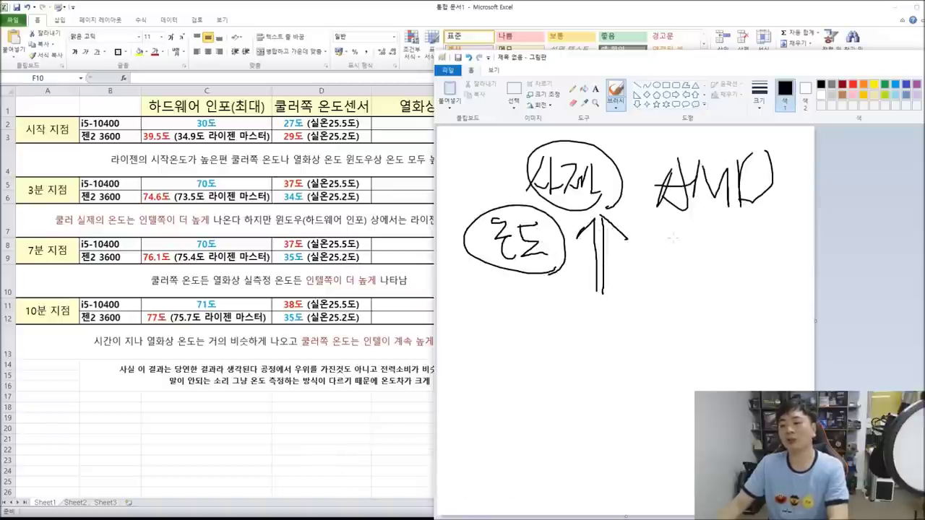
# Draw a double-shafted downward arrow under "AMD" and handwrite a circled label near its tip
pyautogui.moveTo(675, 222)
pyautogui.mouseDown()
pyautogui.moveTo(678, 293)
pyautogui.moveTo(693, 297)
pyautogui.moveTo(730, 277)
pyautogui.mouseUp()
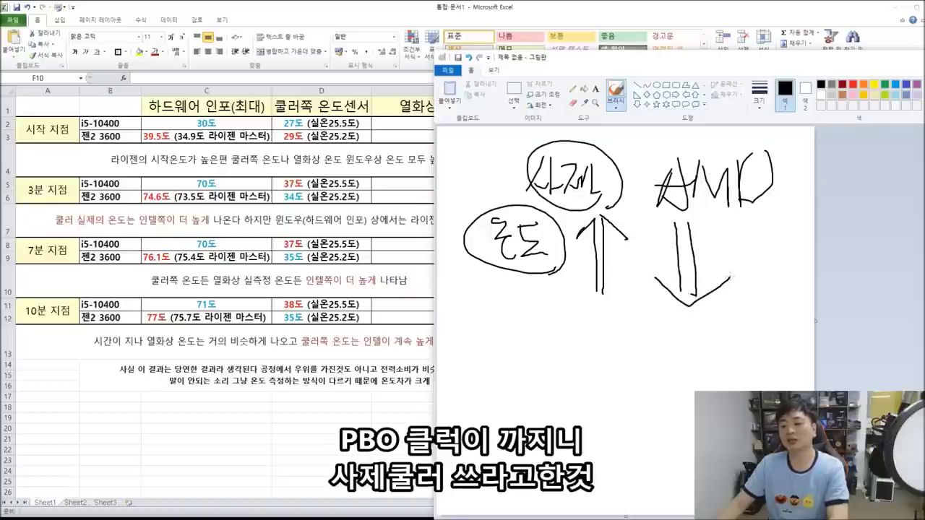
pyautogui.moveTo(627, 308); pyautogui.dragTo(596, 354)
pyautogui.moveTo(614, 329)
pyautogui.mouseDown()
pyautogui.moveTo(634, 356)
pyautogui.moveTo(684, 341)
pyautogui.moveTo(672, 372)
pyautogui.mouseUp()
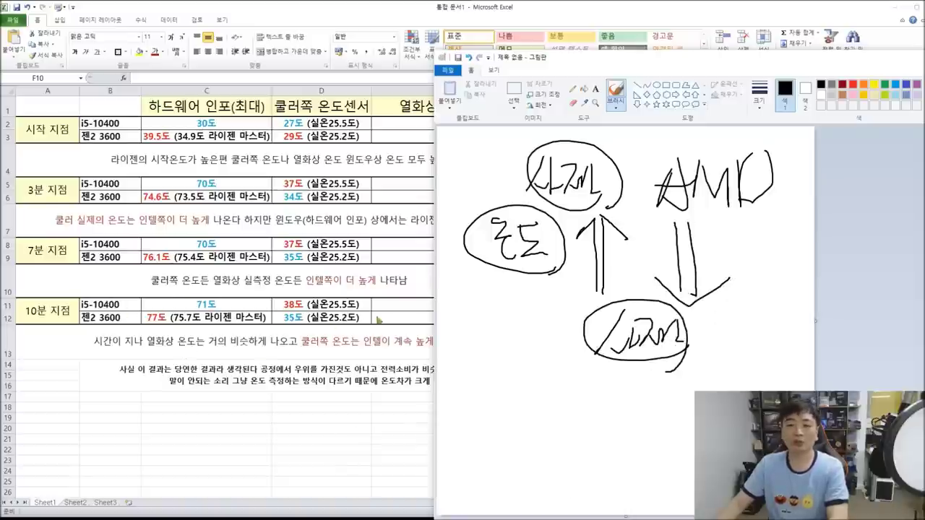
# Start a blank canvas without saving and sketch a rectangular block sitting on a long horizontal line
pyautogui.click(448, 70)
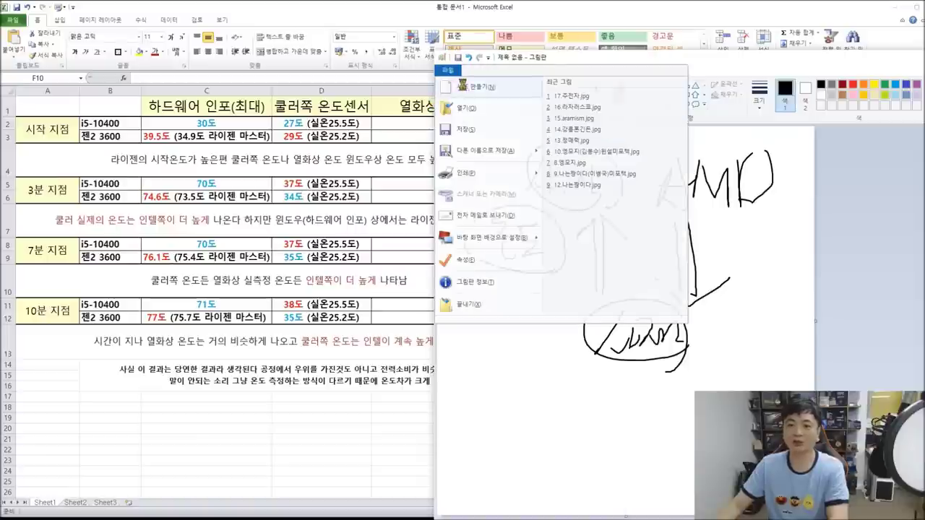
pyautogui.click(477, 90)
pyautogui.click(747, 318)
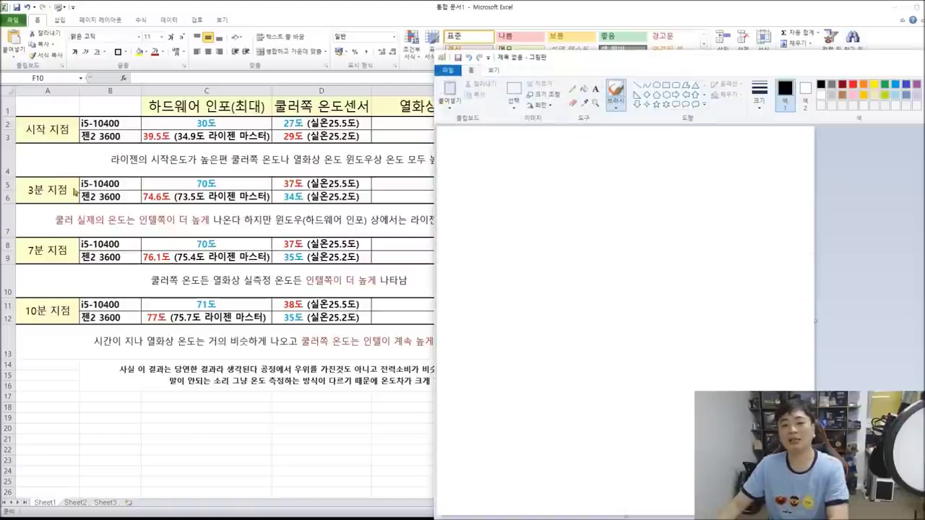
pyautogui.moveTo(561, 214)
pyautogui.mouseDown()
pyautogui.moveTo(561, 197)
pyautogui.moveTo(624, 196)
pyautogui.moveTo(625, 221)
pyautogui.mouseUp()
pyautogui.moveTo(508, 225); pyautogui.dragTo(717, 226)
# Handwrite "표면", sketch a ringed core inside the block, and draw a curved arrow from the block's surface to the label
pyautogui.moveTo(686, 165)
pyautogui.mouseDown()
pyautogui.moveTo(701, 182)
pyautogui.moveTo(745, 179)
pyautogui.mouseUp()
pyautogui.moveTo(733, 187); pyautogui.dragTo(757, 191)
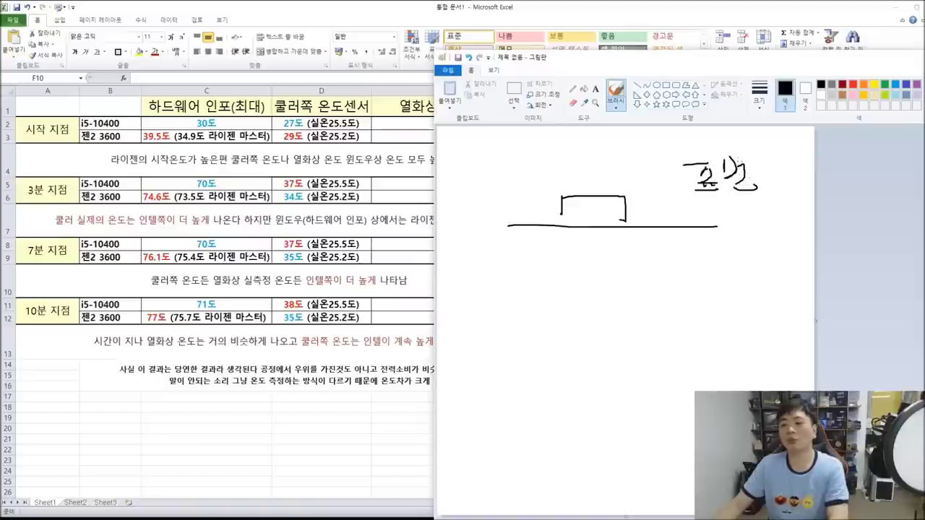
pyautogui.moveTo(577, 226)
pyautogui.mouseDown()
pyautogui.moveTo(611, 217)
pyautogui.moveTo(616, 246)
pyautogui.mouseUp()
pyautogui.moveTo(613, 203)
pyautogui.mouseDown()
pyautogui.moveTo(662, 162)
pyautogui.moveTo(657, 171)
pyautogui.mouseUp()
# Sketch a smooth rising curve and overlapping jagged rising curves, and draw a leader from the block's core to a handwritten label
pyautogui.moveTo(483, 384)
pyautogui.mouseDown()
pyautogui.moveTo(529, 366)
pyautogui.moveTo(640, 280)
pyautogui.moveTo(718, 241)
pyautogui.mouseUp()
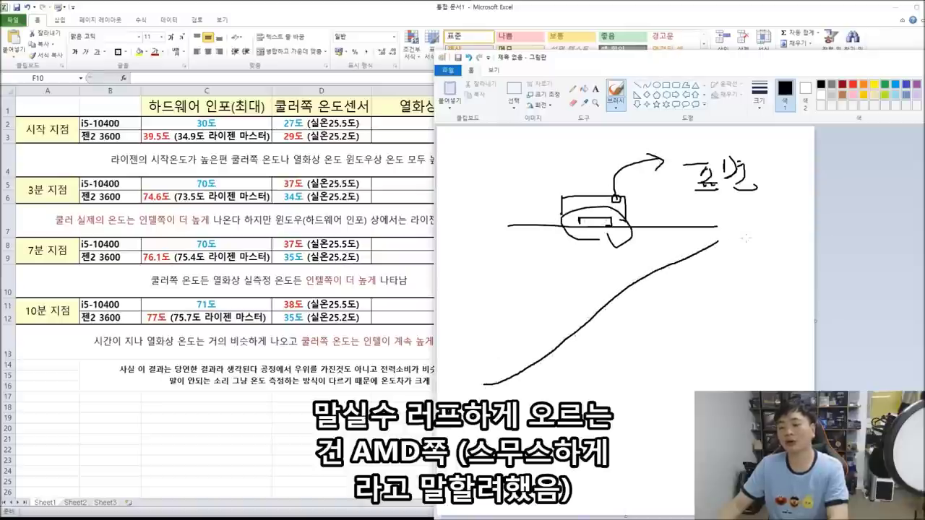
pyautogui.moveTo(576, 402)
pyautogui.mouseDown()
pyautogui.moveTo(597, 370)
pyautogui.moveTo(650, 405)
pyautogui.moveTo(746, 309)
pyautogui.moveTo(751, 372)
pyautogui.moveTo(776, 366)
pyautogui.mouseUp()
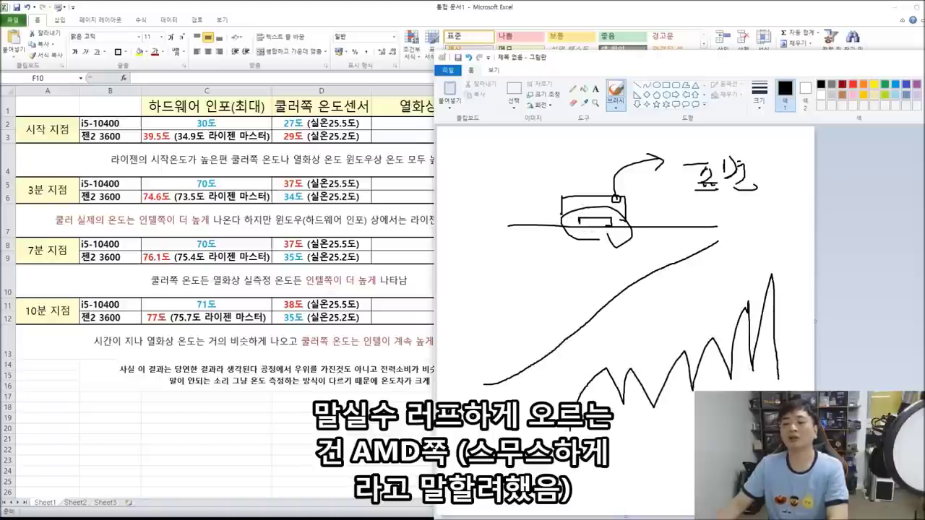
pyautogui.moveTo(565, 219)
pyautogui.mouseDown()
pyautogui.moveTo(579, 218)
pyautogui.moveTo(519, 271)
pyautogui.moveTo(530, 251)
pyautogui.moveTo(537, 303)
pyautogui.mouseUp()
pyautogui.moveTo(471, 304)
pyautogui.mouseDown()
pyautogui.moveTo(487, 334)
pyautogui.moveTo(519, 298)
pyautogui.mouseUp()
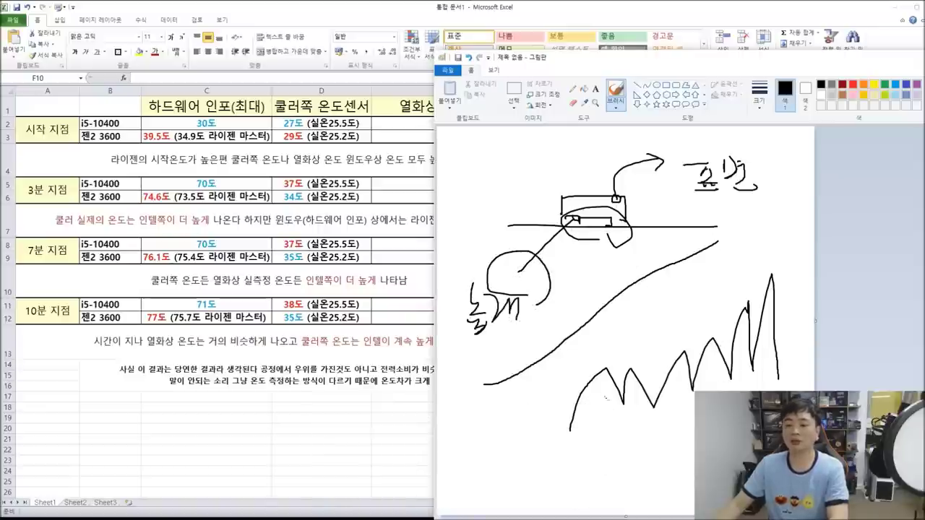
pyautogui.moveTo(569, 432)
pyautogui.mouseDown()
pyautogui.moveTo(643, 337)
pyautogui.moveTo(729, 362)
pyautogui.moveTo(787, 355)
pyautogui.mouseUp()
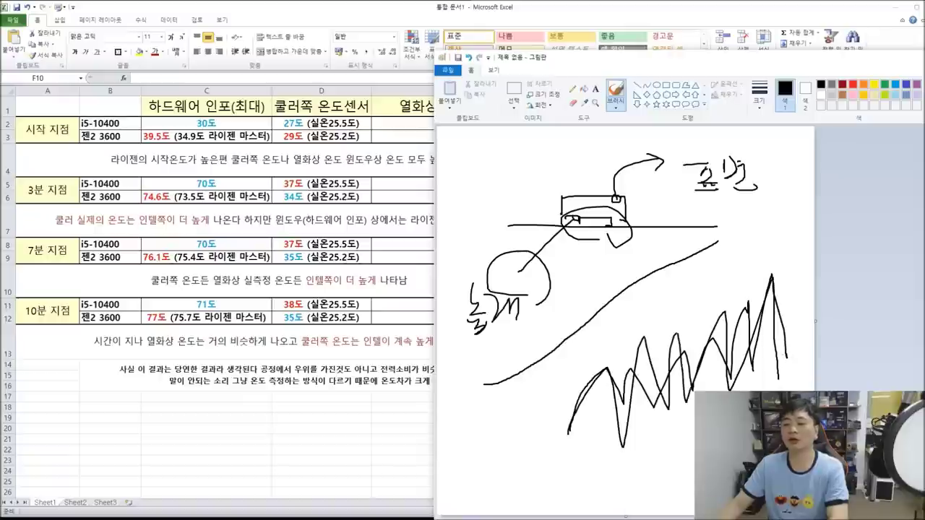
# Add a vertical double arrow in the block, retrace the smooth curve, and ring the jagged curves and the core's label
pyautogui.moveTo(587, 203)
pyautogui.mouseDown()
pyautogui.moveTo(606, 198)
pyautogui.moveTo(594, 221)
pyautogui.moveTo(610, 211)
pyautogui.mouseUp()
pyautogui.moveTo(484, 406); pyautogui.dragTo(750, 229)
pyautogui.moveTo(693, 427)
pyautogui.mouseDown()
pyautogui.moveTo(693, 283)
pyautogui.moveTo(785, 368)
pyautogui.mouseUp()
pyautogui.moveTo(535, 329); pyautogui.dragTo(540, 327)
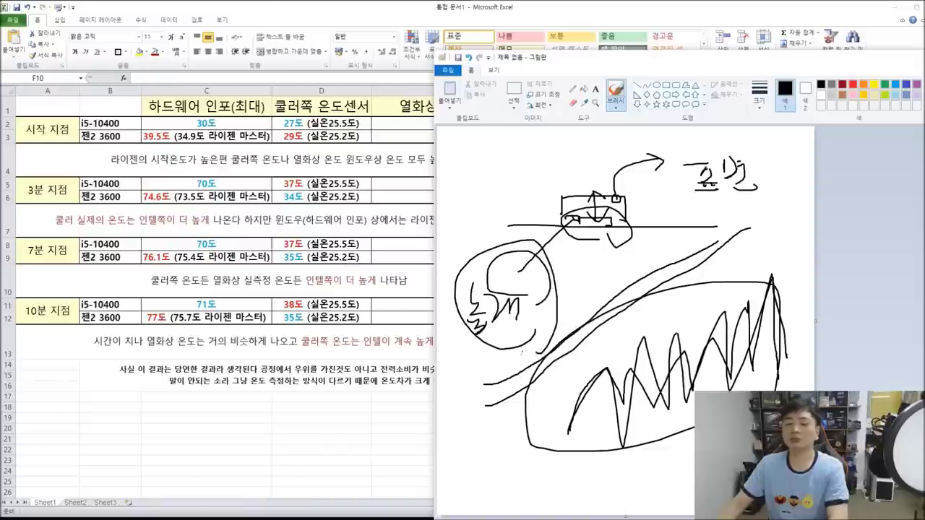
# Start a blank canvas without saving the curves sketch and handwrite a circled two-syllable word near its upper edge
pyautogui.click(448, 70)
pyautogui.click(474, 82)
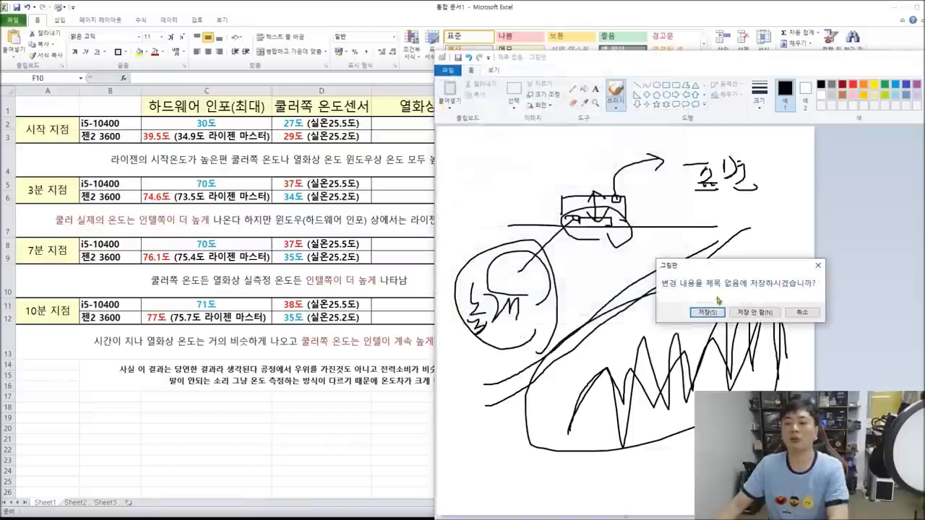
pyautogui.click(751, 312)
pyautogui.moveTo(529, 144); pyautogui.dragTo(555, 174)
pyautogui.moveTo(533, 181)
pyautogui.mouseDown()
pyautogui.moveTo(545, 192)
pyautogui.moveTo(558, 182)
pyautogui.mouseUp()
pyautogui.moveTo(564, 162); pyautogui.dragTo(586, 188)
pyautogui.moveTo(611, 203)
pyautogui.mouseDown()
pyautogui.moveTo(593, 204)
pyautogui.moveTo(607, 204)
pyautogui.mouseUp()
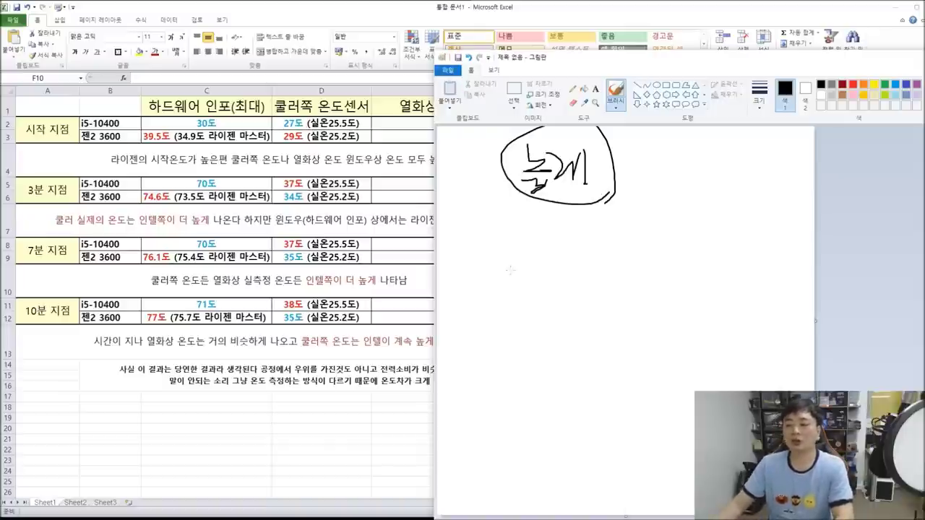
# Handwrite "저는" below the circled word and an underlined "5000" beneath it
pyautogui.moveTo(501, 231)
pyautogui.mouseDown()
pyautogui.moveTo(496, 260)
pyautogui.moveTo(523, 248)
pyautogui.mouseUp()
pyautogui.moveTo(529, 233); pyautogui.dragTo(527, 269)
pyautogui.moveTo(542, 230)
pyautogui.mouseDown()
pyautogui.moveTo(544, 244)
pyautogui.moveTo(557, 245)
pyautogui.mouseUp()
pyautogui.moveTo(540, 251); pyautogui.dragTo(556, 250)
pyautogui.moveTo(545, 256); pyautogui.dragTo(571, 268)
pyautogui.moveTo(529, 301)
pyautogui.mouseDown()
pyautogui.moveTo(550, 302)
pyautogui.moveTo(539, 334)
pyautogui.moveTo(619, 313)
pyautogui.mouseUp()
pyautogui.moveTo(515, 336); pyautogui.dragTo(673, 335)
# Handwrite a circled word beside "저는" and sketch a small block with a bold arrow pointing at its surface
pyautogui.moveTo(625, 230); pyautogui.dragTo(659, 273)
pyautogui.moveTo(656, 236)
pyautogui.mouseDown()
pyautogui.moveTo(680, 265)
pyautogui.moveTo(678, 278)
pyautogui.moveTo(694, 195)
pyautogui.moveTo(708, 286)
pyautogui.mouseUp()
pyautogui.moveTo(703, 180)
pyautogui.mouseDown()
pyautogui.moveTo(726, 195)
pyautogui.moveTo(701, 181)
pyautogui.moveTo(736, 181)
pyautogui.moveTo(727, 180)
pyautogui.moveTo(755, 162)
pyautogui.moveTo(737, 174)
pyautogui.mouseUp()
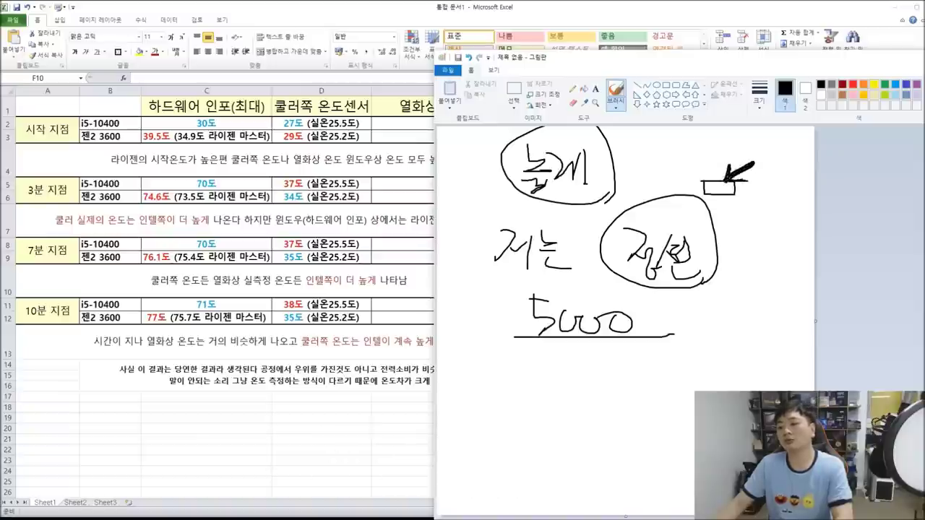
# Handwrite "AMD" under "5000", box it, and draw an arrow pointing at the box
pyautogui.moveTo(505, 347)
pyautogui.mouseDown()
pyautogui.moveTo(496, 387)
pyautogui.moveTo(522, 392)
pyautogui.mouseUp()
pyautogui.moveTo(500, 376)
pyautogui.mouseDown()
pyautogui.moveTo(543, 349)
pyautogui.moveTo(553, 395)
pyautogui.mouseUp()
pyautogui.moveTo(558, 351); pyautogui.dragTo(560, 387)
pyautogui.moveTo(559, 349); pyautogui.dragTo(562, 386)
pyautogui.moveTo(484, 390)
pyautogui.mouseDown()
pyautogui.moveTo(601, 388)
pyautogui.moveTo(561, 334)
pyautogui.moveTo(495, 387)
pyautogui.mouseUp()
pyautogui.moveTo(674, 355)
pyautogui.mouseDown()
pyautogui.moveTo(610, 354)
pyautogui.moveTo(641, 380)
pyautogui.mouseUp()
# Ring the small block several times and draw a downward arrow from it to a circled handwritten label
pyautogui.moveTo(759, 197)
pyautogui.mouseDown()
pyautogui.moveTo(723, 214)
pyautogui.moveTo(773, 152)
pyautogui.moveTo(683, 159)
pyautogui.moveTo(694, 210)
pyautogui.moveTo(759, 166)
pyautogui.moveTo(734, 206)
pyautogui.moveTo(738, 261)
pyautogui.mouseUp()
pyautogui.moveTo(719, 244)
pyautogui.mouseDown()
pyautogui.moveTo(739, 262)
pyautogui.moveTo(768, 240)
pyautogui.mouseUp()
pyautogui.moveTo(729, 283)
pyautogui.mouseDown()
pyautogui.moveTo(717, 307)
pyautogui.moveTo(749, 274)
pyautogui.moveTo(768, 306)
pyautogui.moveTo(799, 285)
pyautogui.moveTo(787, 308)
pyautogui.mouseUp()
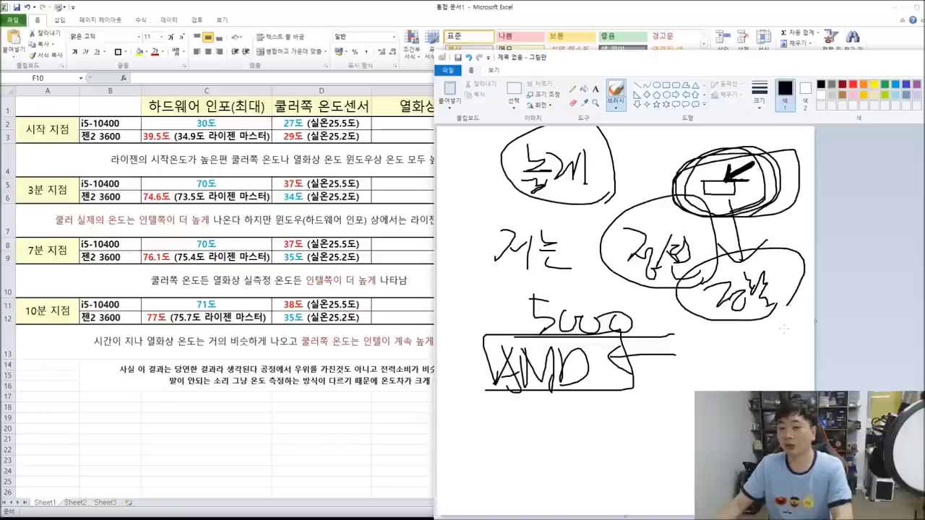
# Handwrite a two-syllable label to the side of the arrow pointing at the "AMD" box
pyautogui.moveTo(701, 342); pyautogui.dragTo(710, 358)
pyautogui.moveTo(718, 346)
pyautogui.mouseDown()
pyautogui.moveTo(715, 376)
pyautogui.moveTo(727, 382)
pyautogui.mouseUp()
pyautogui.moveTo(726, 340); pyautogui.dragTo(745, 371)
pyautogui.moveTo(735, 361); pyautogui.dragTo(756, 380)
# Sketch a chip rectangle with an arrow from the "AMD" box, re-ring the word beside "저는", and add a rising curve
pyautogui.moveTo(543, 420)
pyautogui.mouseDown()
pyautogui.moveTo(555, 452)
pyautogui.moveTo(566, 418)
pyautogui.moveTo(540, 417)
pyautogui.mouseUp()
pyautogui.moveTo(633, 391)
pyautogui.mouseDown()
pyautogui.moveTo(609, 423)
pyautogui.moveTo(629, 418)
pyautogui.mouseUp()
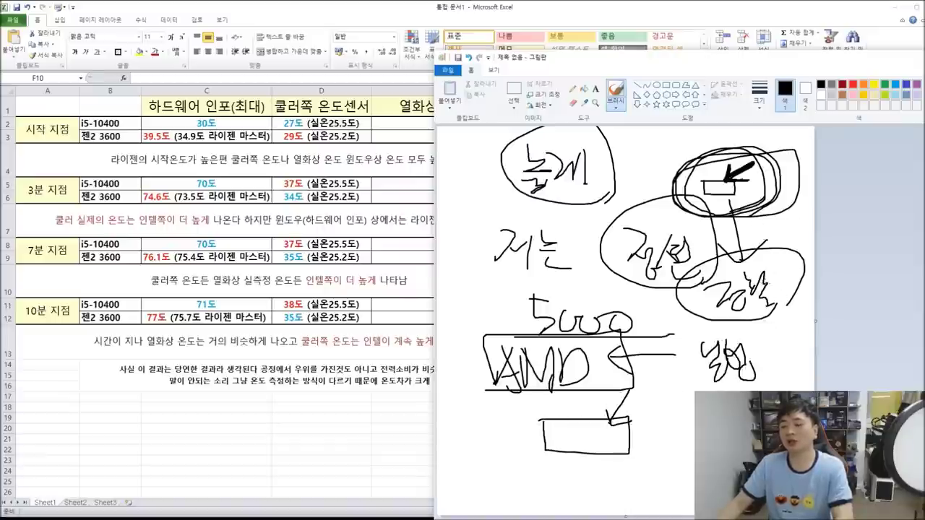
pyautogui.moveTo(649, 291)
pyautogui.mouseDown()
pyautogui.moveTo(608, 257)
pyautogui.moveTo(731, 280)
pyautogui.mouseUp()
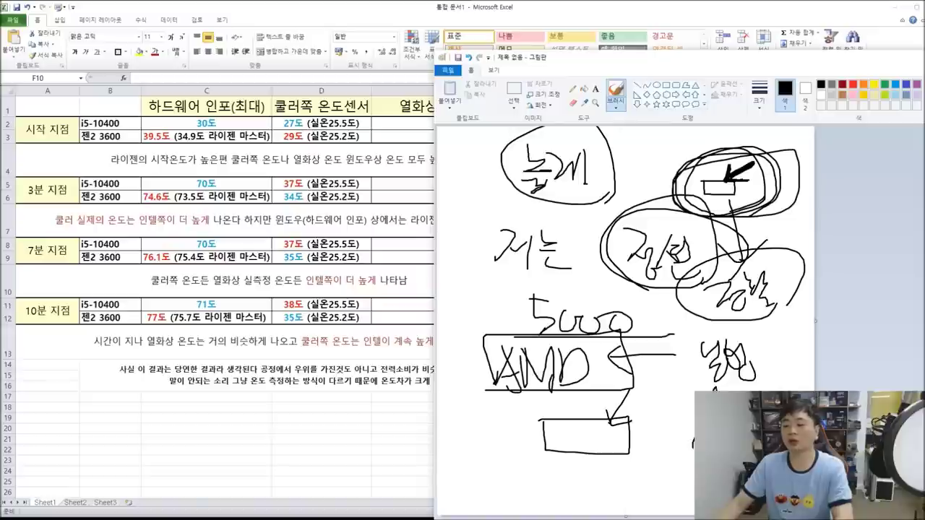
pyautogui.moveTo(564, 494); pyautogui.dragTo(694, 439)
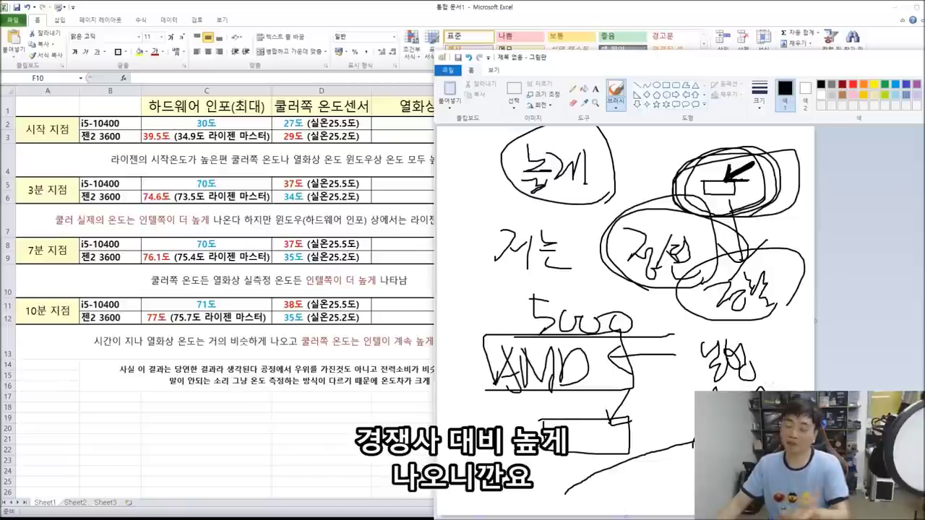
# Start a blank canvas without saving and draw an arrow leading to a handwritten "마케팅"
pyautogui.click(448, 71)
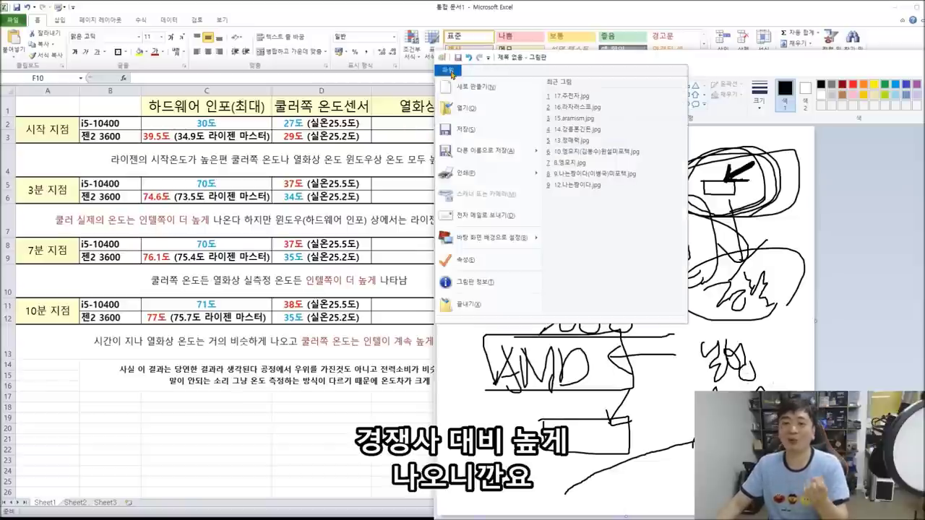
pyautogui.click(470, 423)
pyautogui.click(754, 313)
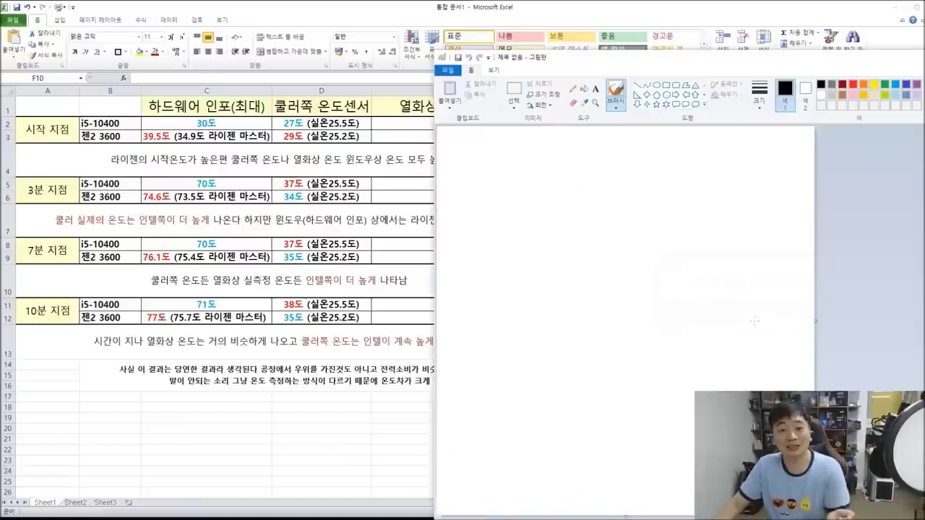
pyautogui.moveTo(469, 145)
pyautogui.mouseDown()
pyautogui.moveTo(535, 187)
pyautogui.moveTo(496, 208)
pyautogui.mouseUp()
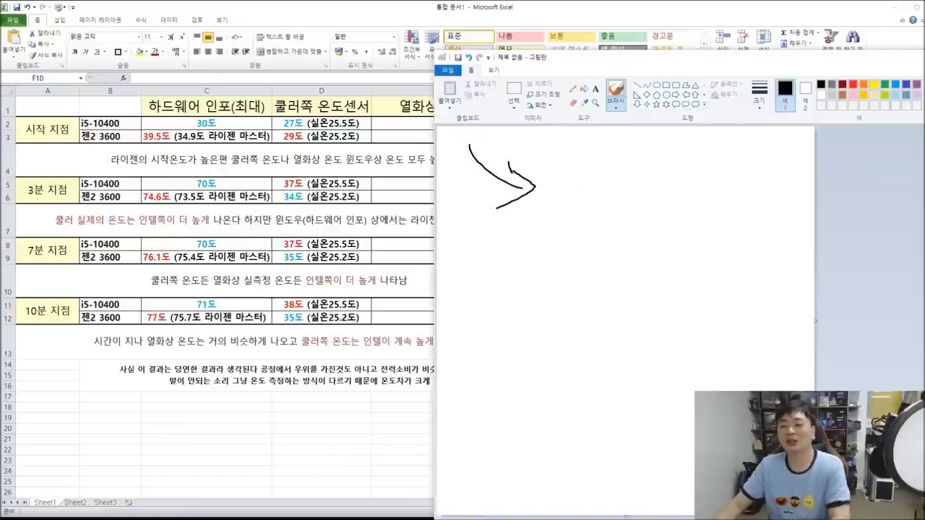
pyautogui.moveTo(584, 172)
pyautogui.mouseDown()
pyautogui.moveTo(582, 203)
pyautogui.moveTo(613, 210)
pyautogui.moveTo(648, 194)
pyautogui.moveTo(656, 212)
pyautogui.mouseUp()
pyautogui.moveTo(680, 168)
pyautogui.mouseDown()
pyautogui.moveTo(664, 195)
pyautogui.moveTo(684, 185)
pyautogui.mouseUp()
pyautogui.moveTo(691, 165)
pyautogui.mouseDown()
pyautogui.moveTo(691, 208)
pyautogui.moveTo(679, 194)
pyautogui.mouseUp()
# Draw a box around "마케팅" and add emphasis strokes at its opposite corners
pyautogui.moveTo(557, 214)
pyautogui.mouseDown()
pyautogui.moveTo(712, 147)
pyautogui.moveTo(548, 201)
pyautogui.moveTo(554, 216)
pyautogui.mouseUp()
pyautogui.moveTo(533, 151); pyautogui.dragTo(562, 129)
pyautogui.moveTo(544, 153)
pyautogui.mouseDown()
pyautogui.moveTo(573, 129)
pyautogui.moveTo(532, 170)
pyautogui.mouseUp()
pyautogui.moveTo(725, 193); pyautogui.dragTo(716, 215)
pyautogui.moveTo(699, 225)
pyautogui.mouseDown()
pyautogui.moveTo(718, 213)
pyautogui.moveTo(703, 240)
pyautogui.mouseUp()
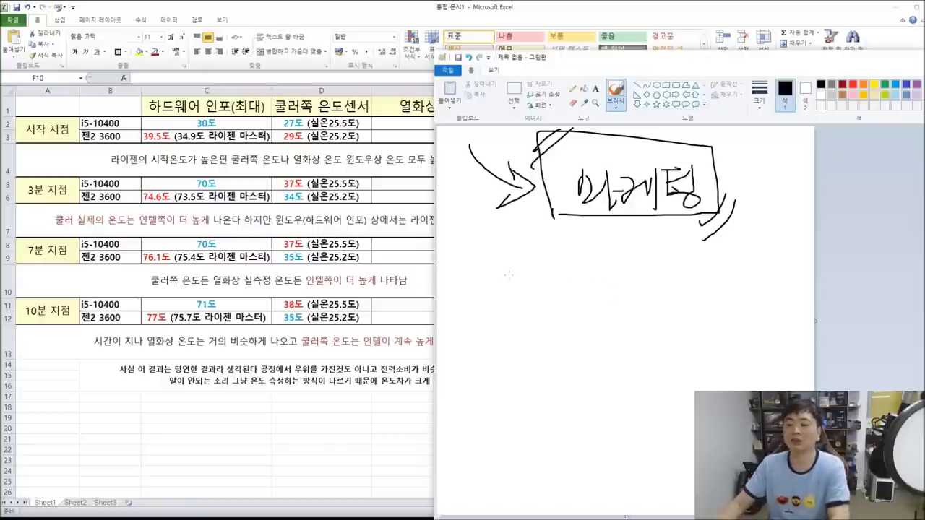
# Sketch a square processor with a ringed inner core below the box and label it "인텔" with an arrow
pyautogui.moveTo(506, 262)
pyautogui.mouseDown()
pyautogui.moveTo(505, 333)
pyautogui.moveTo(572, 304)
pyautogui.moveTo(501, 267)
pyautogui.moveTo(551, 319)
pyautogui.moveTo(553, 282)
pyautogui.moveTo(526, 282)
pyautogui.moveTo(596, 248)
pyautogui.moveTo(692, 250)
pyautogui.mouseUp()
pyautogui.moveTo(704, 244)
pyautogui.mouseDown()
pyautogui.moveTo(705, 262)
pyautogui.moveTo(730, 269)
pyautogui.mouseUp()
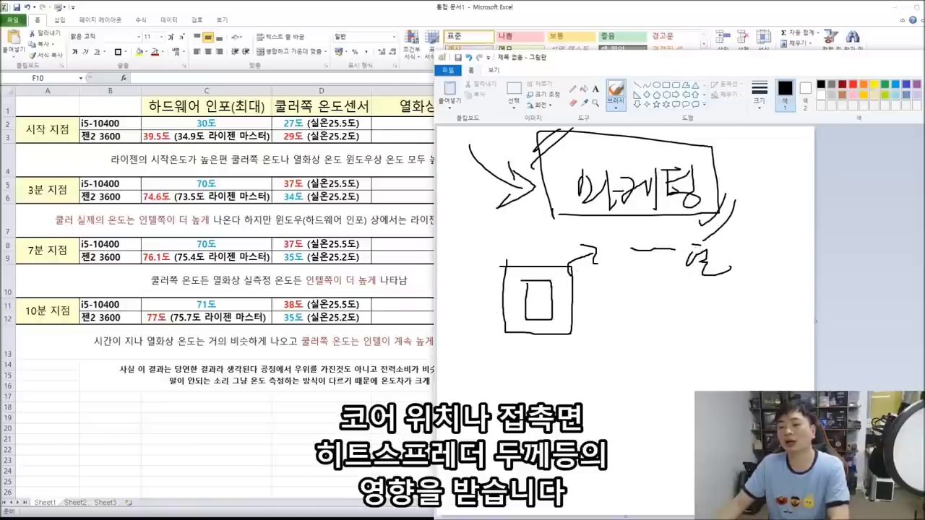
pyautogui.moveTo(553, 325)
pyautogui.mouseDown()
pyautogui.moveTo(562, 279)
pyautogui.moveTo(522, 323)
pyautogui.mouseUp()
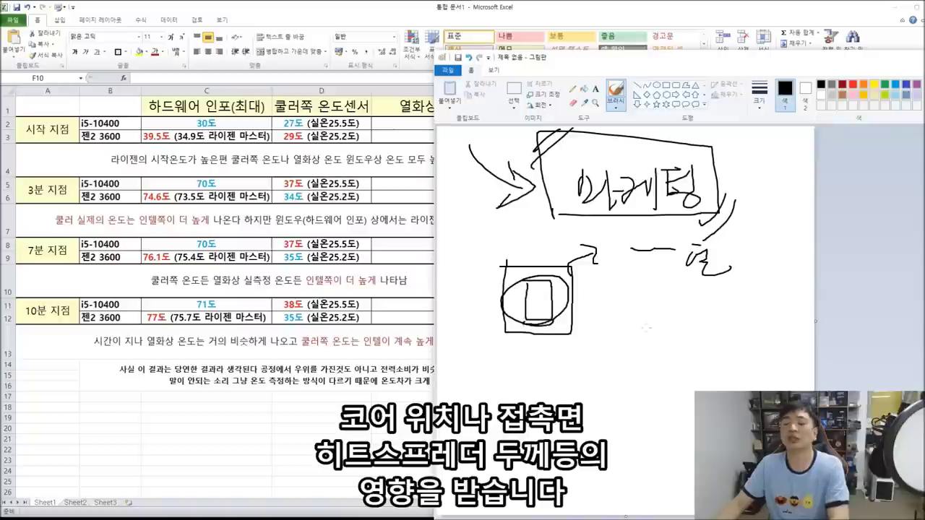
pyautogui.moveTo(636, 304); pyautogui.dragTo(591, 311)
pyautogui.moveTo(602, 300)
pyautogui.mouseDown()
pyautogui.moveTo(603, 316)
pyautogui.moveTo(668, 318)
pyautogui.mouseUp()
pyautogui.moveTo(666, 296); pyautogui.dragTo(690, 324)
# Sketch a second processor with two inner chips below, point an arrow at it, and link both processors with a double arrow
pyautogui.moveTo(514, 359)
pyautogui.mouseDown()
pyautogui.moveTo(597, 434)
pyautogui.moveTo(519, 366)
pyautogui.moveTo(530, 416)
pyautogui.moveTo(551, 418)
pyautogui.moveTo(560, 386)
pyautogui.moveTo(534, 386)
pyautogui.moveTo(587, 376)
pyautogui.mouseUp()
pyautogui.moveTo(647, 371); pyautogui.dragTo(600, 383)
pyautogui.moveTo(532, 346)
pyautogui.mouseDown()
pyautogui.moveTo(536, 334)
pyautogui.moveTo(549, 346)
pyautogui.mouseUp()
pyautogui.moveTo(537, 337); pyautogui.dragTo(538, 368)
pyautogui.moveTo(537, 367); pyautogui.dragTo(551, 353)
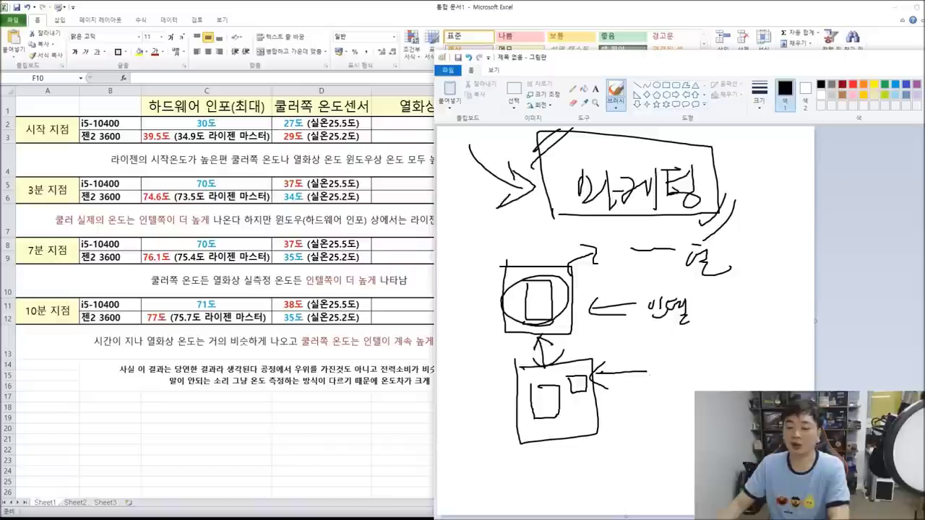
# Label the second processor with an underlined "AMD" and an arrow, outline it again, and ring both processors
pyautogui.moveTo(654, 425)
pyautogui.mouseDown()
pyautogui.moveTo(592, 425)
pyautogui.moveTo(633, 439)
pyautogui.mouseUp()
pyautogui.moveTo(506, 364)
pyautogui.mouseDown()
pyautogui.moveTo(511, 456)
pyautogui.moveTo(601, 454)
pyautogui.moveTo(602, 347)
pyautogui.moveTo(506, 361)
pyautogui.mouseUp()
pyautogui.moveTo(582, 361); pyautogui.dragTo(641, 341)
pyautogui.moveTo(630, 337)
pyautogui.mouseDown()
pyautogui.moveTo(634, 354)
pyautogui.moveTo(708, 344)
pyautogui.mouseUp()
pyautogui.moveTo(637, 361); pyautogui.dragTo(716, 354)
pyautogui.moveTo(720, 354); pyautogui.dragTo(727, 360)
pyautogui.moveTo(625, 426)
pyautogui.mouseDown()
pyautogui.moveTo(477, 423)
pyautogui.moveTo(636, 434)
pyautogui.mouseUp()
pyautogui.moveTo(597, 289)
pyautogui.mouseDown()
pyautogui.moveTo(581, 340)
pyautogui.moveTo(642, 296)
pyautogui.moveTo(629, 325)
pyautogui.mouseUp()
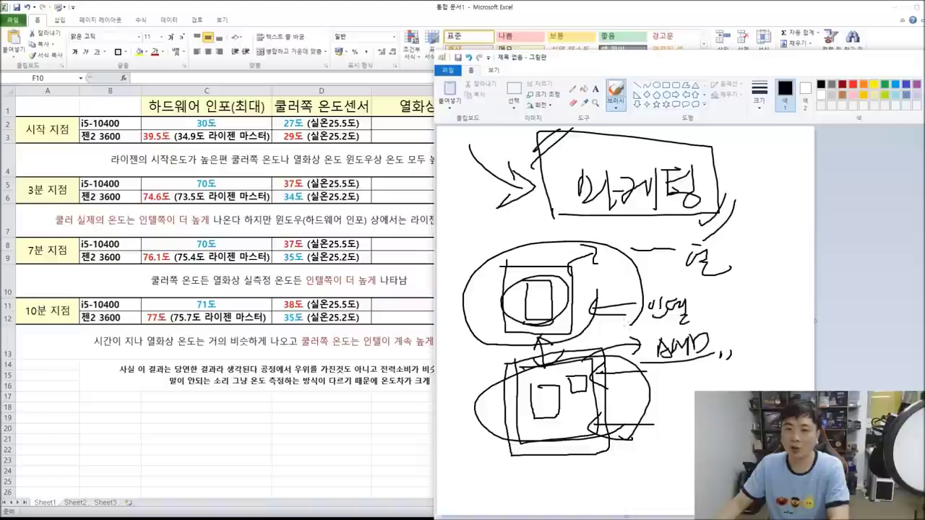
# Clear the processor sketch by starting a new canvas without saving, and return to the Excel comparison table
pyautogui.click(448, 70)
pyautogui.click(492, 87)
pyautogui.click(752, 312)
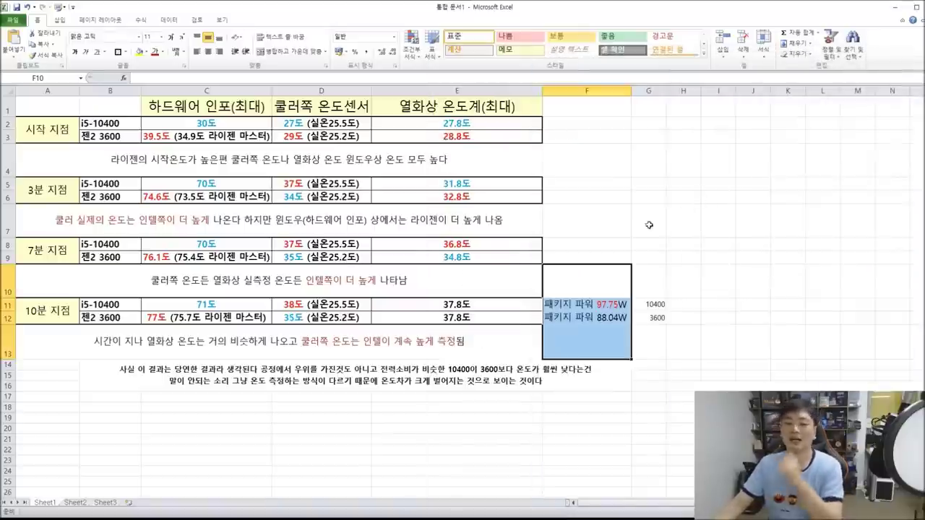
# Highlight the first line of the conclusion text in B14 and review it
pyautogui.click(131, 172)
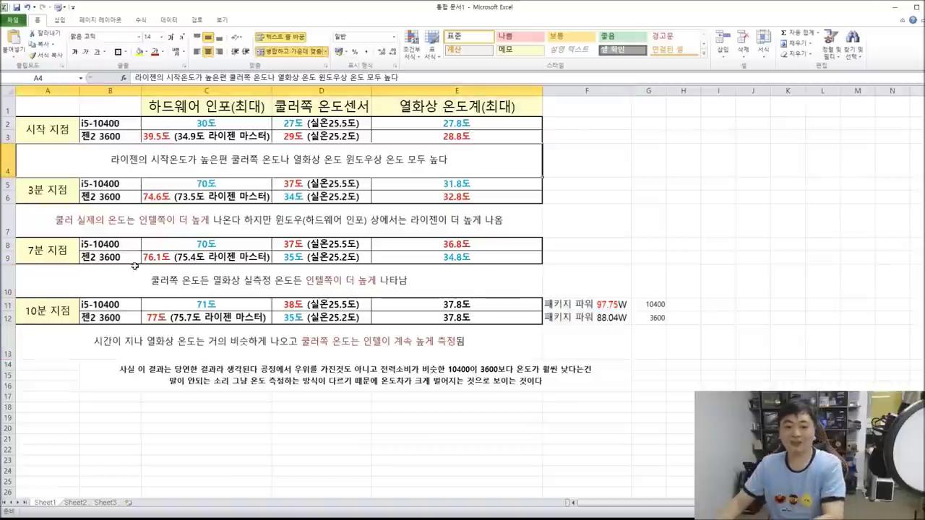
pyautogui.doubleClick(142, 368)
pyautogui.moveTo(120, 368); pyautogui.dragTo(608, 372)
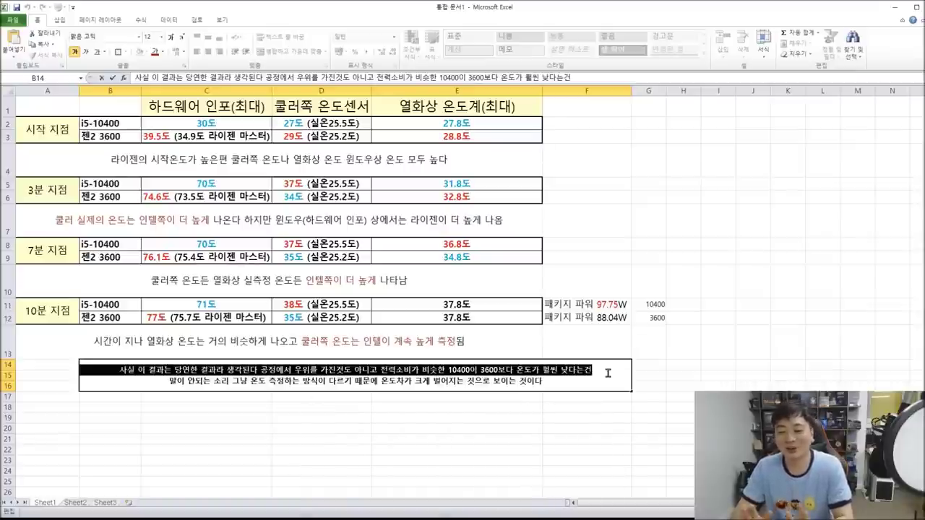
# Leave the conclusion text and select F10:F13 to review both CPUs' package power again
pyautogui.click(566, 304)
pyautogui.click(563, 294)
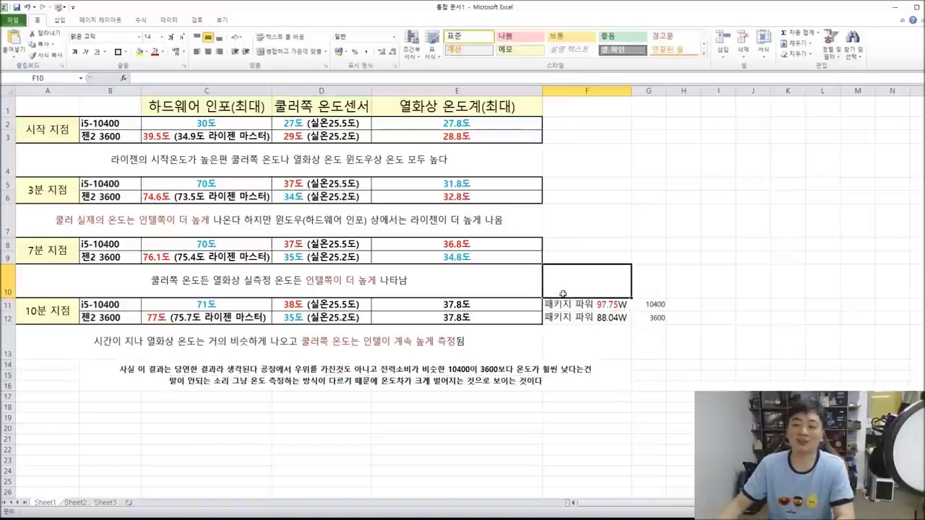
pyautogui.moveTo(563, 294); pyautogui.dragTo(596, 352)
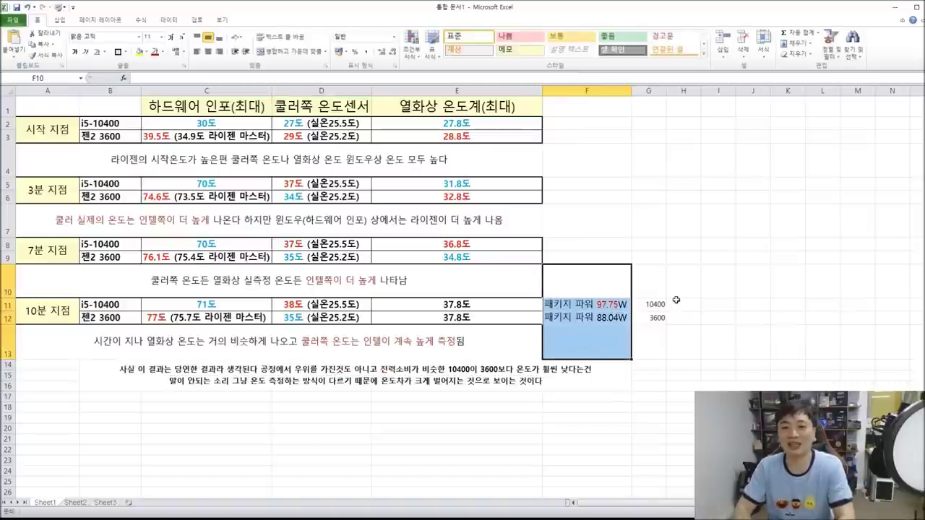